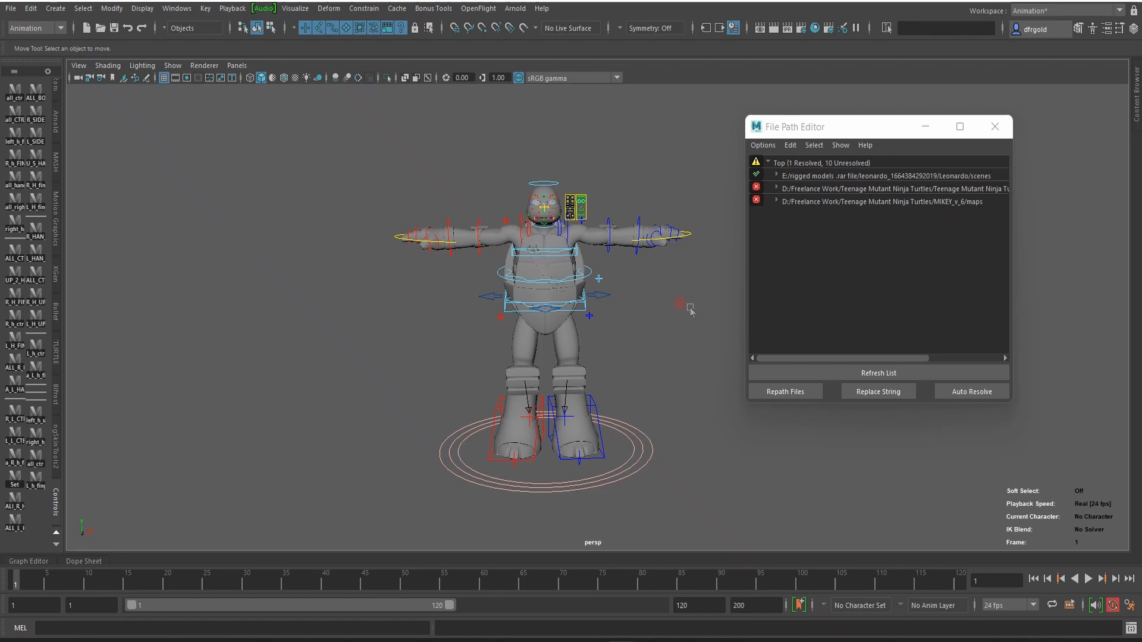
Step: Display the turtle rig in the viewport with texture maps using Hardware Texturing
{"action": "key", "text": "6"}
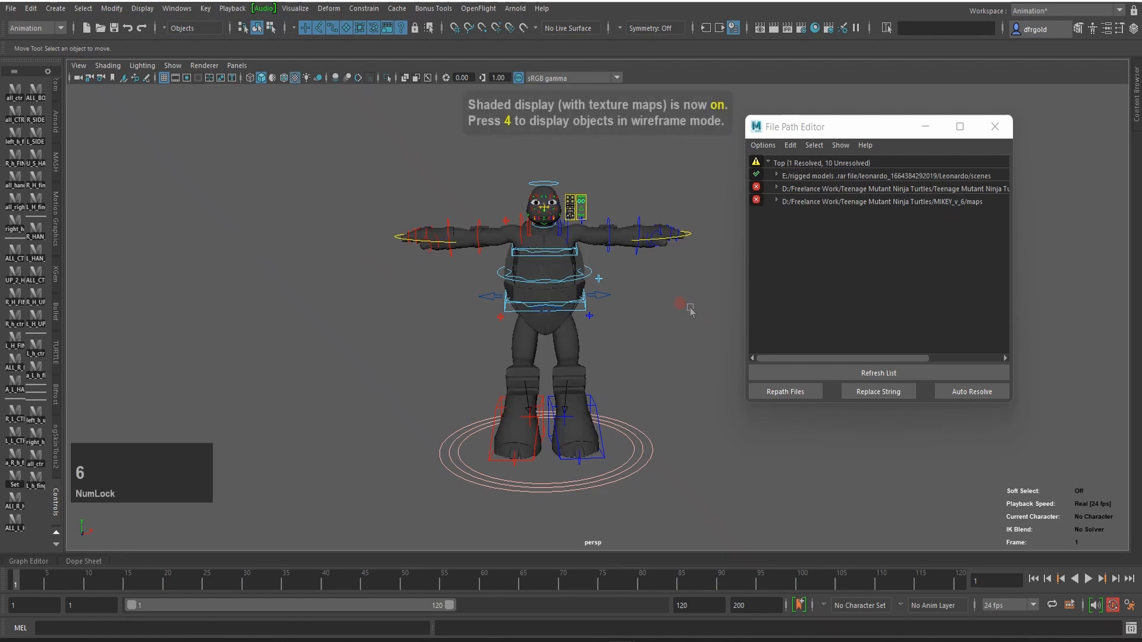
{"action": "left_click", "coordinate": [109, 67]}
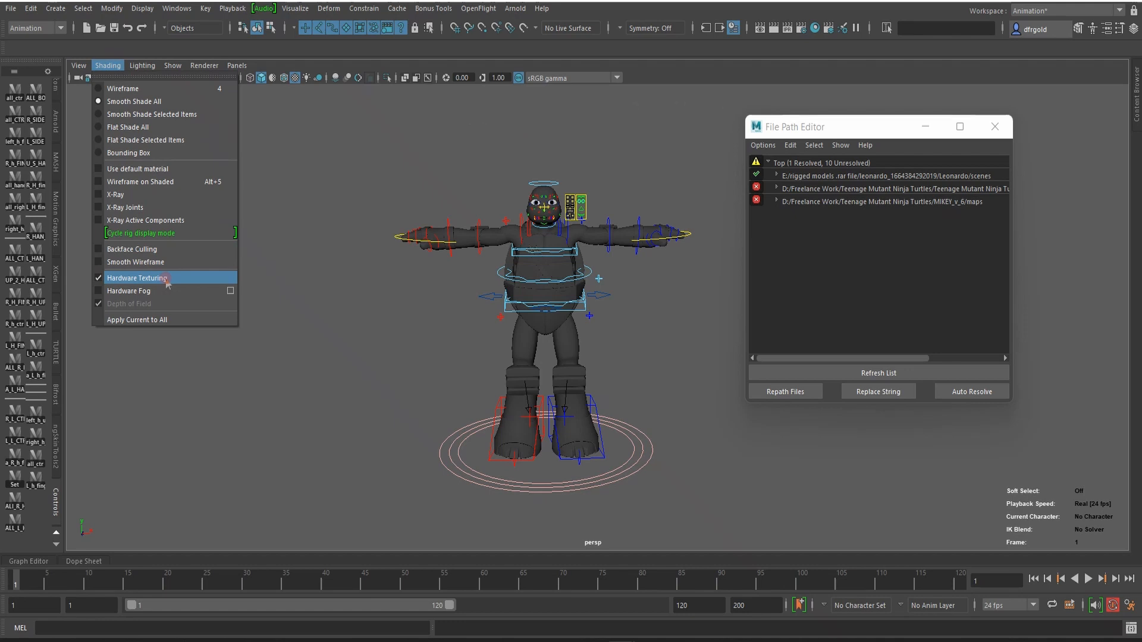
{"action": "left_click", "coordinate": [242, 293]}
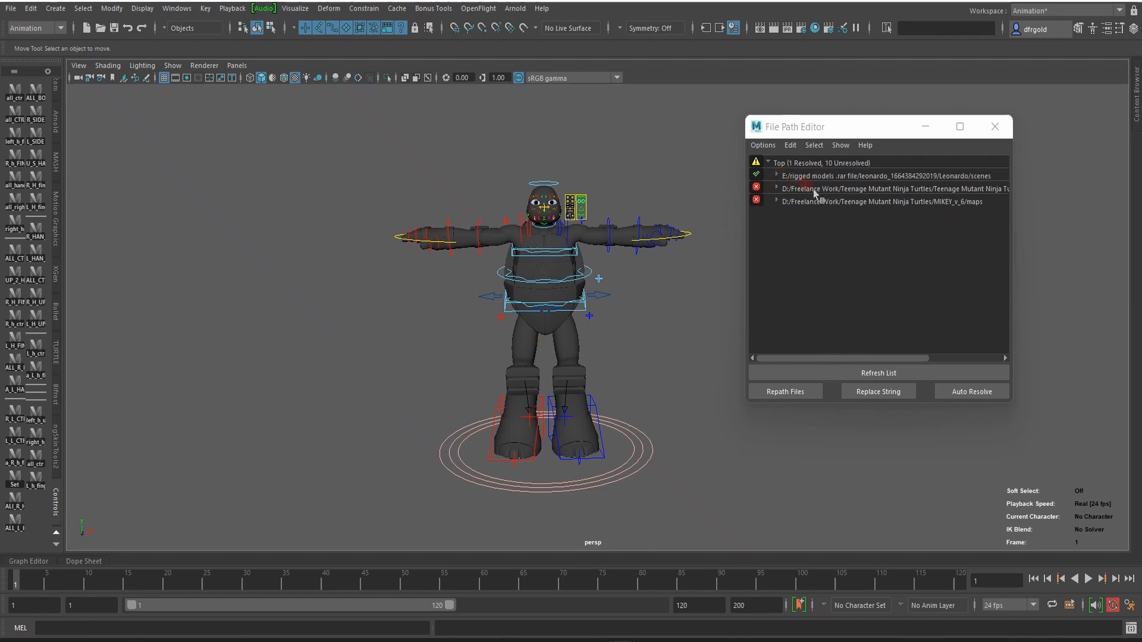
{"action": "left_click", "coordinate": [802, 135]}
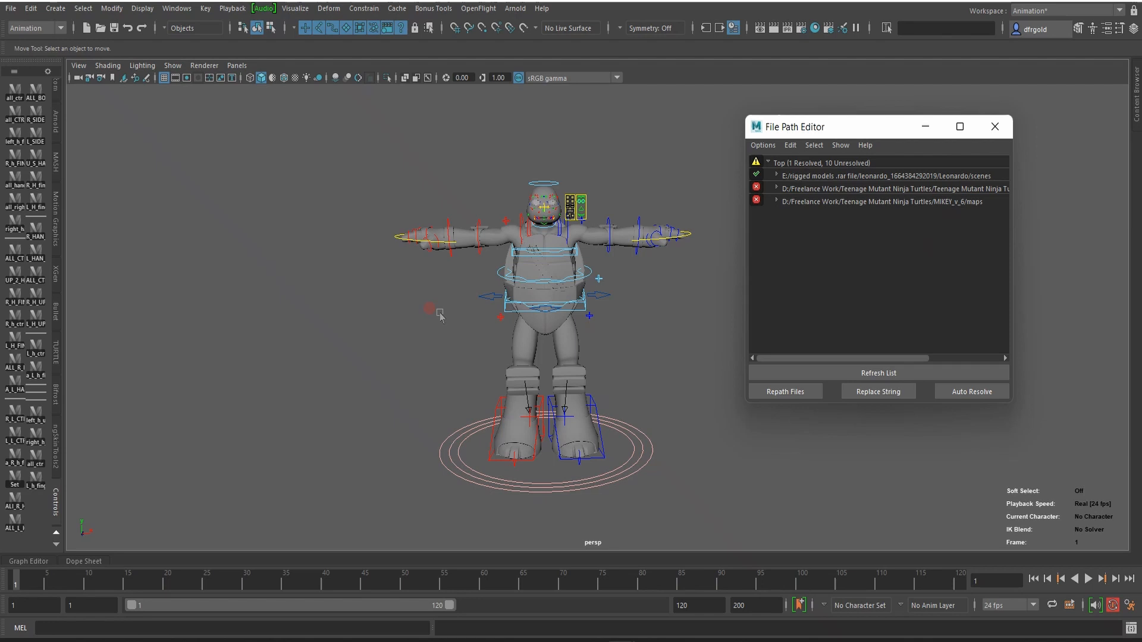
Step: Check the Source Images location in the current project's primary project locations
{"action": "left_click", "coordinate": [11, 8]}
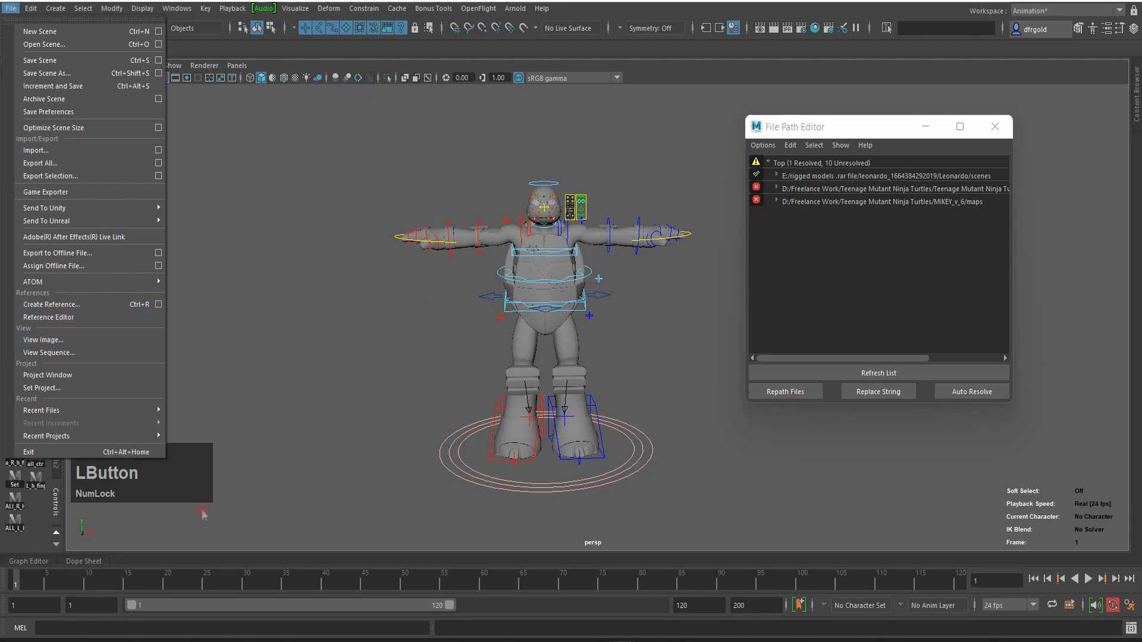
{"action": "left_click", "coordinate": [108, 374]}
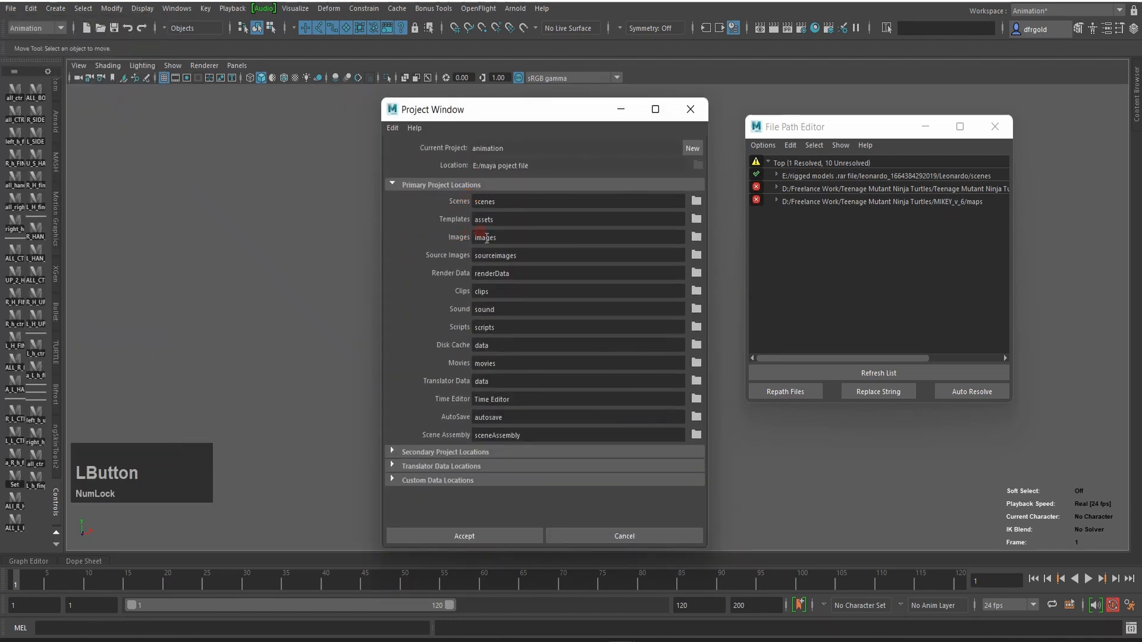
{"action": "double_click", "coordinate": [524, 254]}
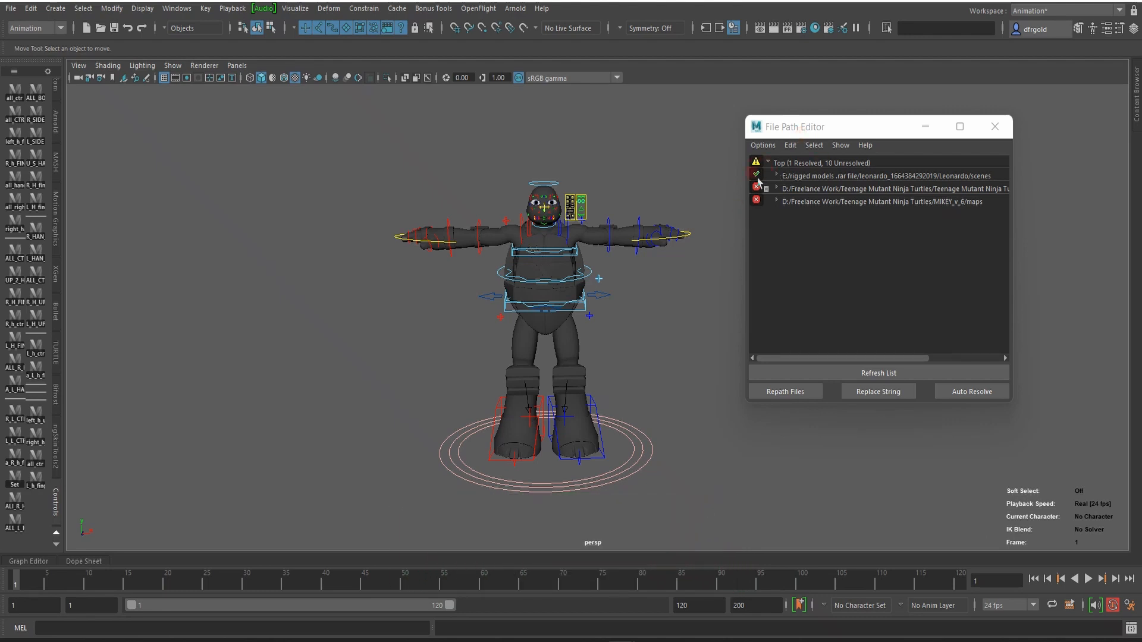
Step: Start repathing the unresolved Teenage Mutant Ninja Turtles texture path and browse for a new directory
{"action": "left_click", "coordinate": [797, 191]}
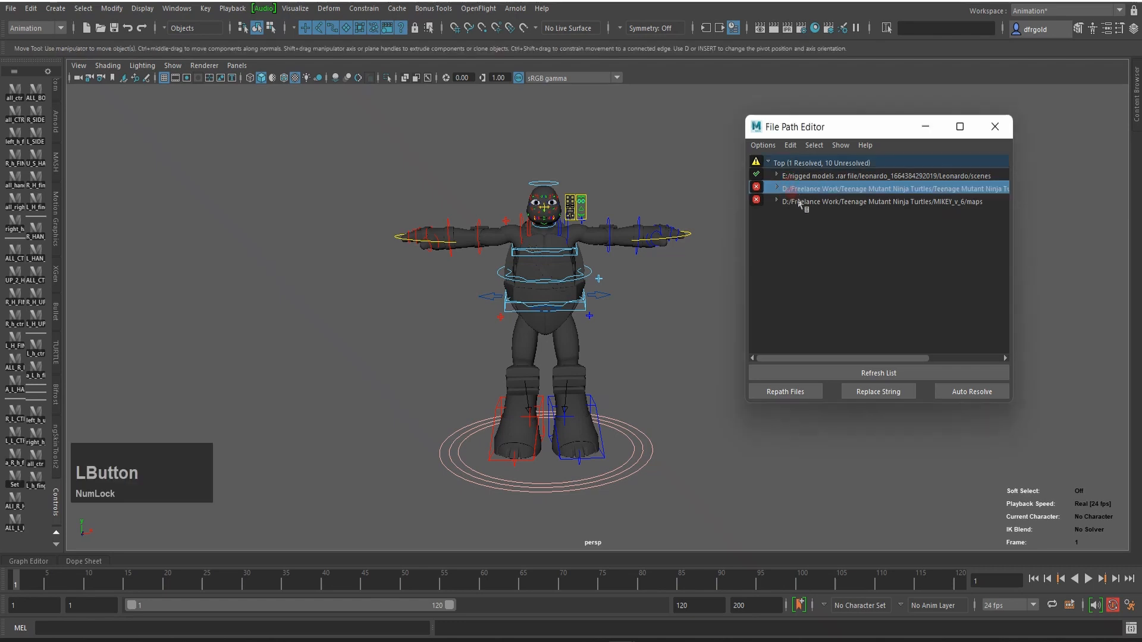
{"action": "left_click", "coordinate": [784, 393]}
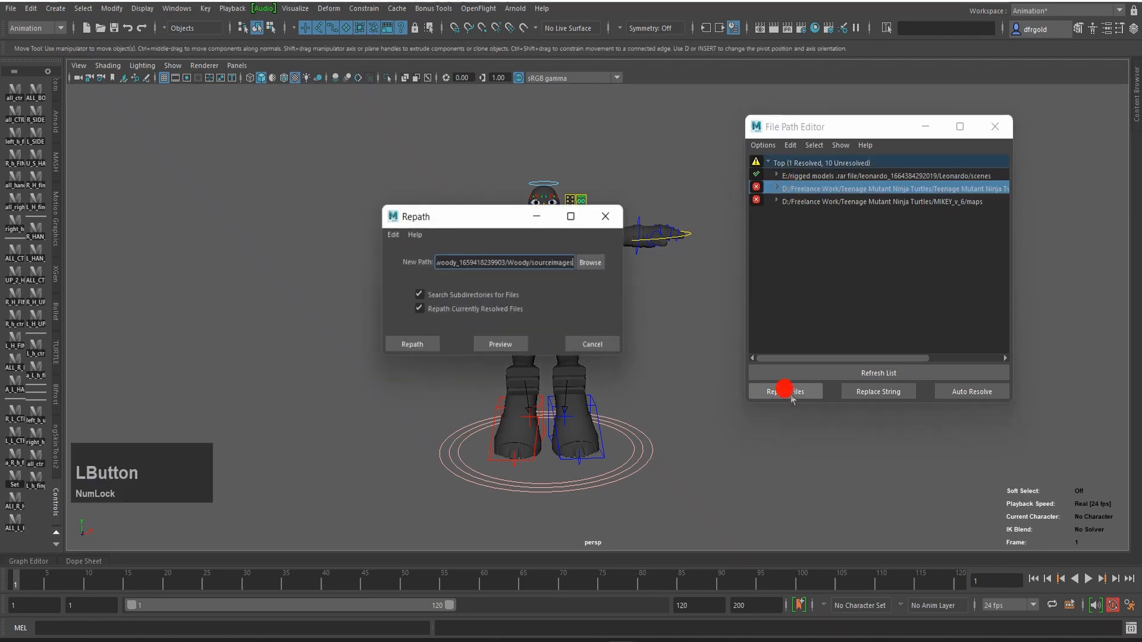
{"action": "left_click_drag", "start_coordinate": [462, 219], "coordinate": [354, 183]}
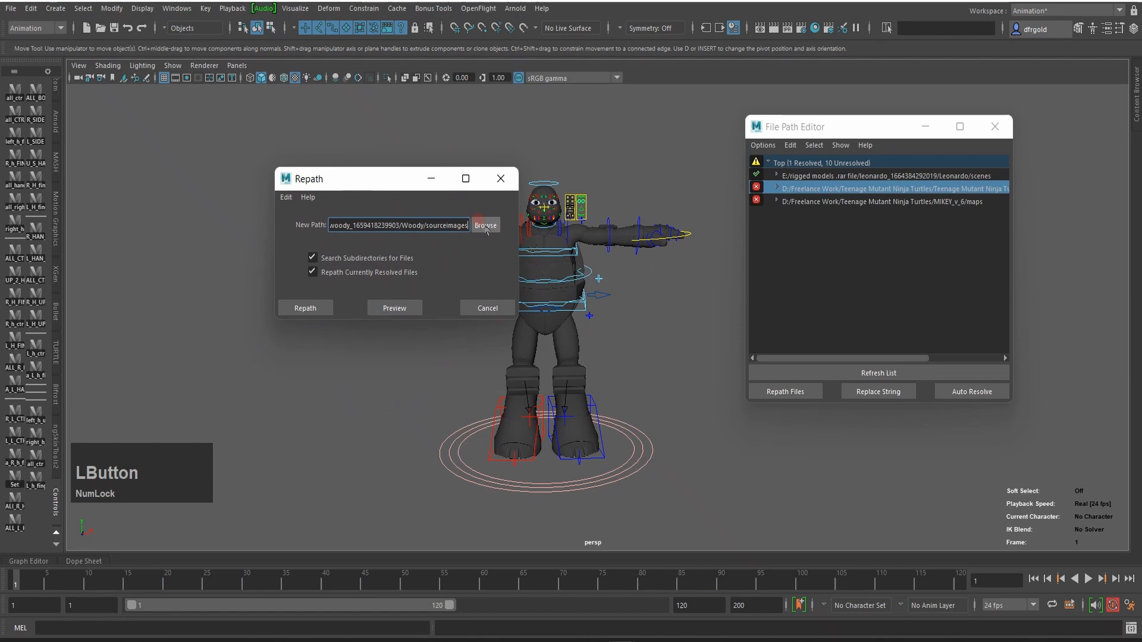
{"action": "left_click", "coordinate": [485, 226]}
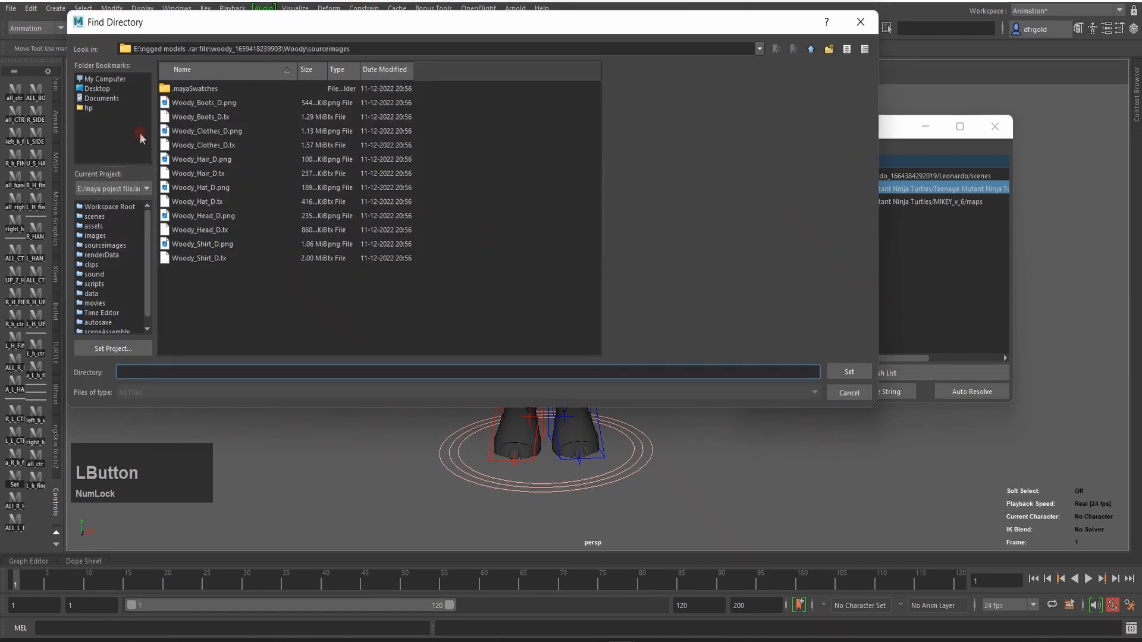
Step: Preview the Woody boots, clothes and hair PNG textures in Woody's sourceimages folder
{"action": "left_click", "coordinate": [189, 102]}
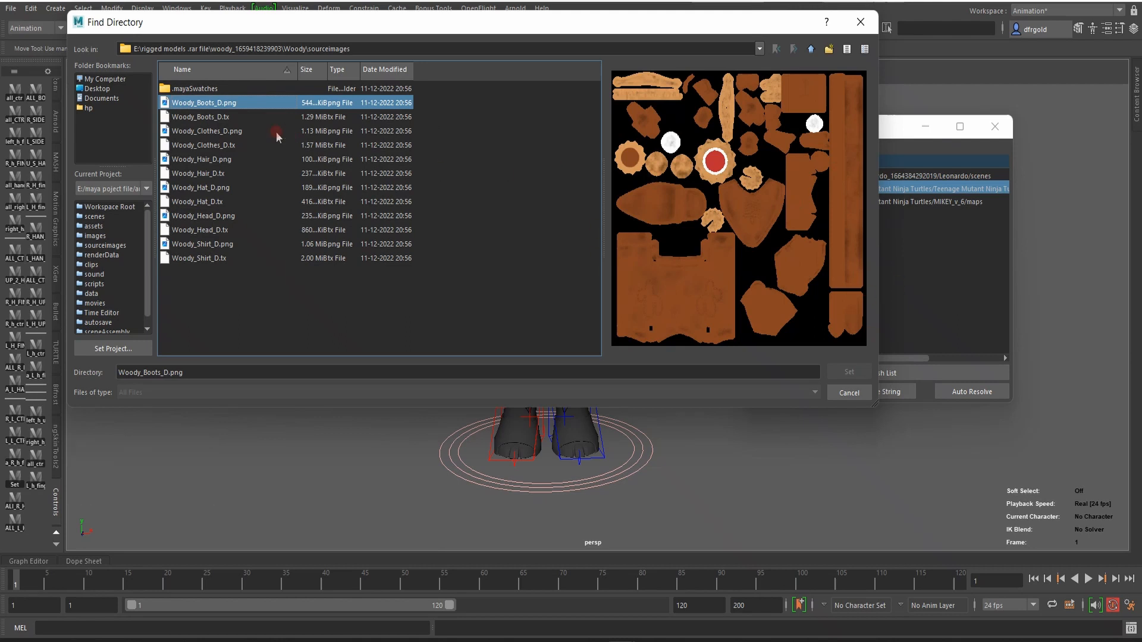
{"action": "left_click", "coordinate": [222, 132]}
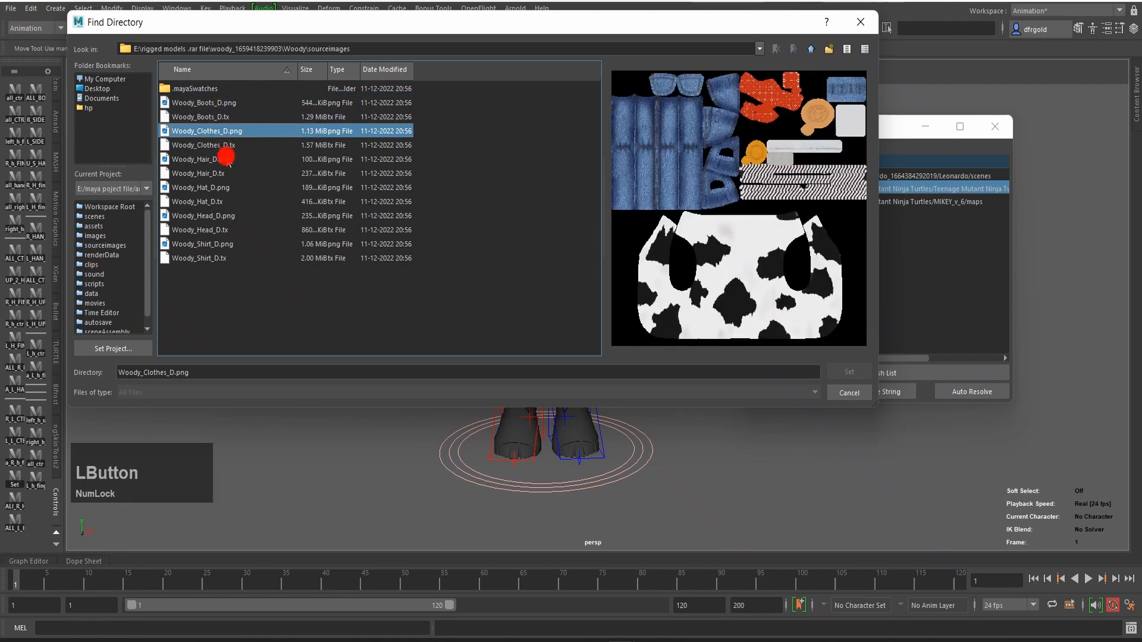
{"action": "left_click", "coordinate": [226, 159]}
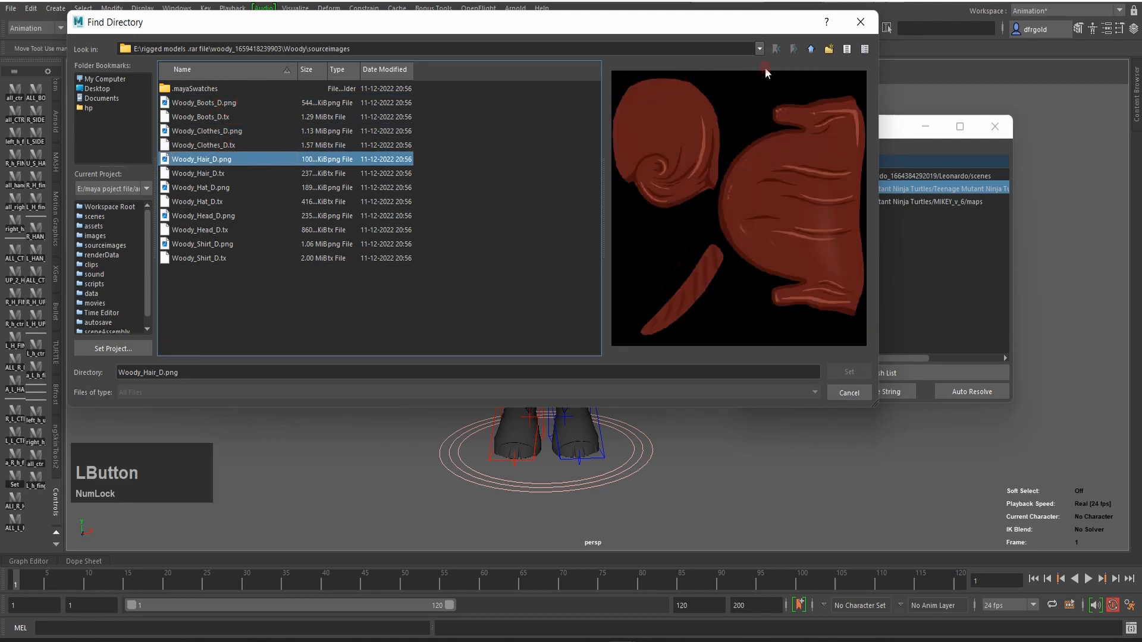
{"action": "left_click", "coordinate": [394, 103]}
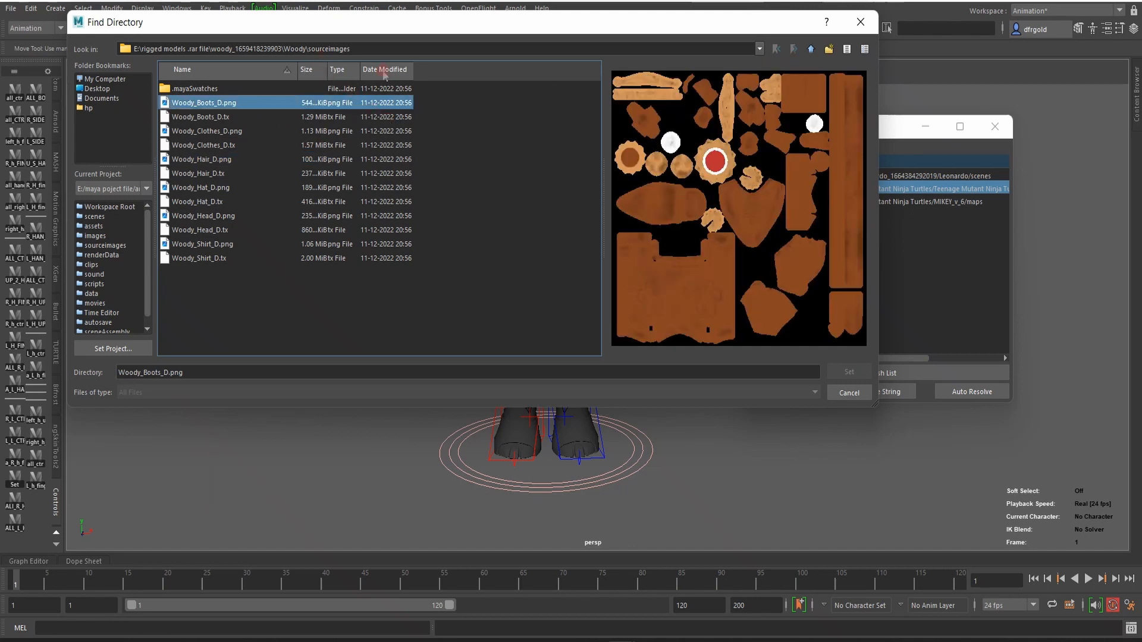
{"action": "left_click", "coordinate": [100, 80]}
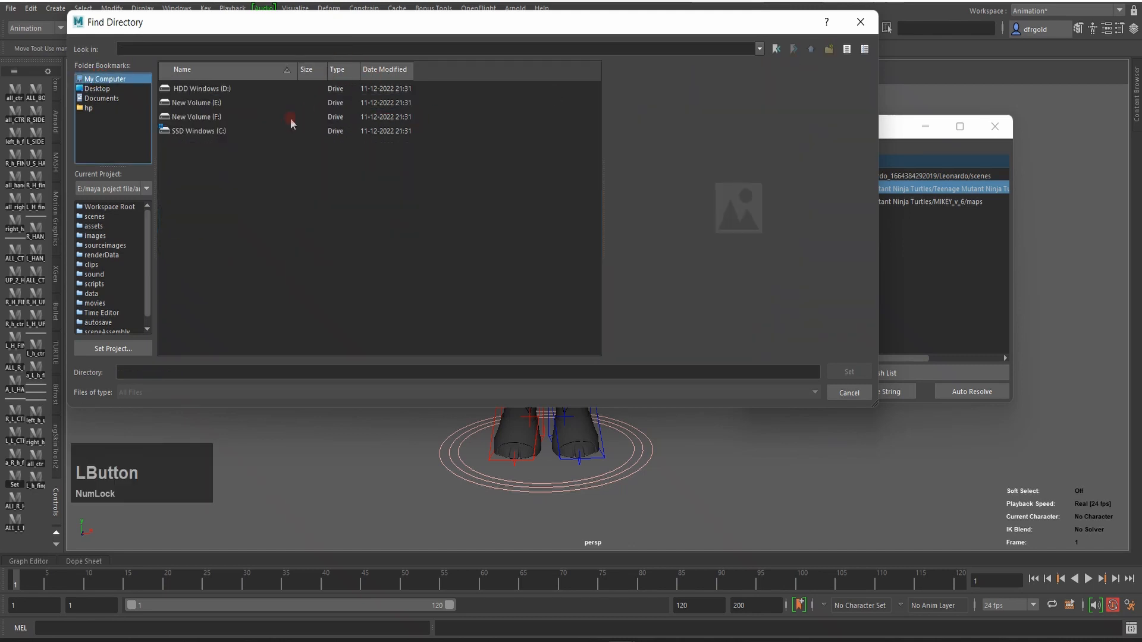
{"action": "double_click", "coordinate": [248, 107]}
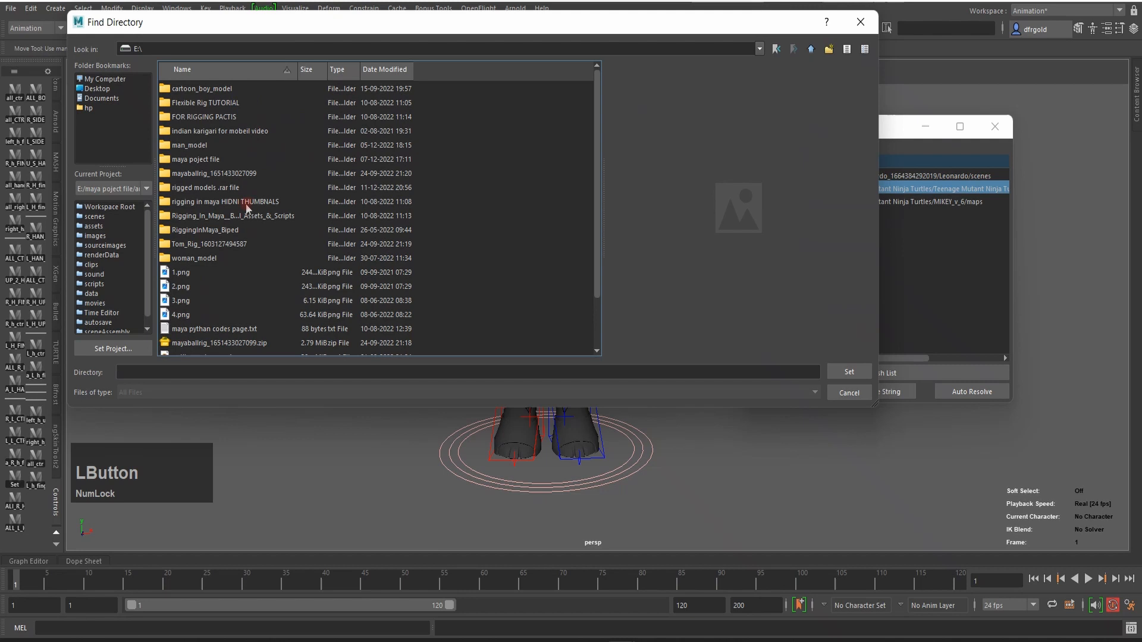
{"action": "double_click", "coordinate": [260, 188]}
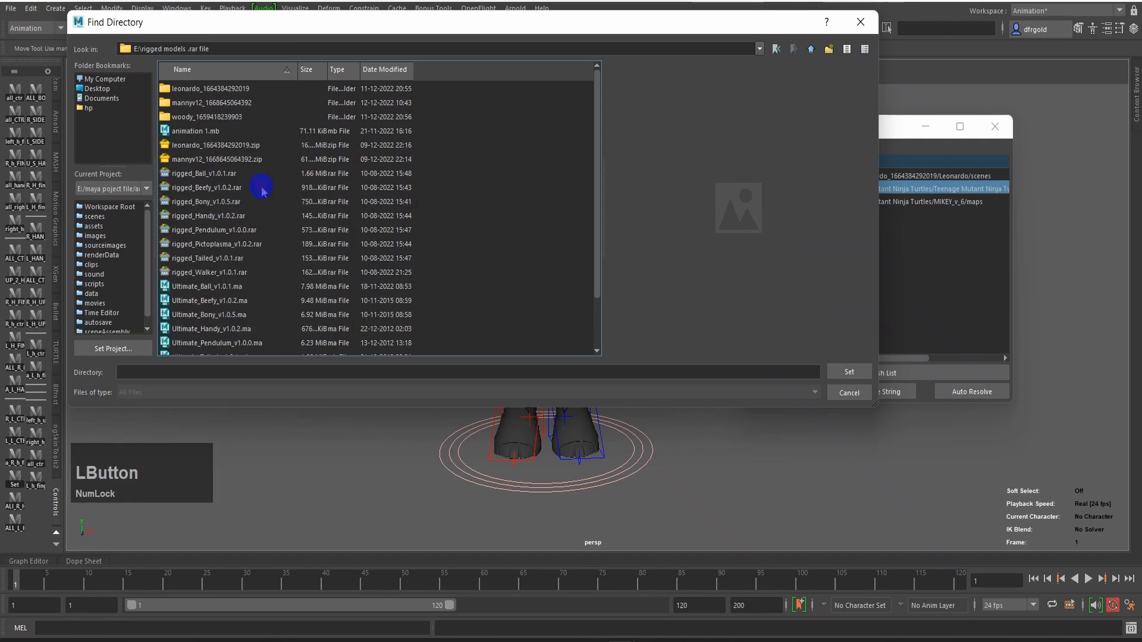
{"action": "double_click", "coordinate": [267, 90]}
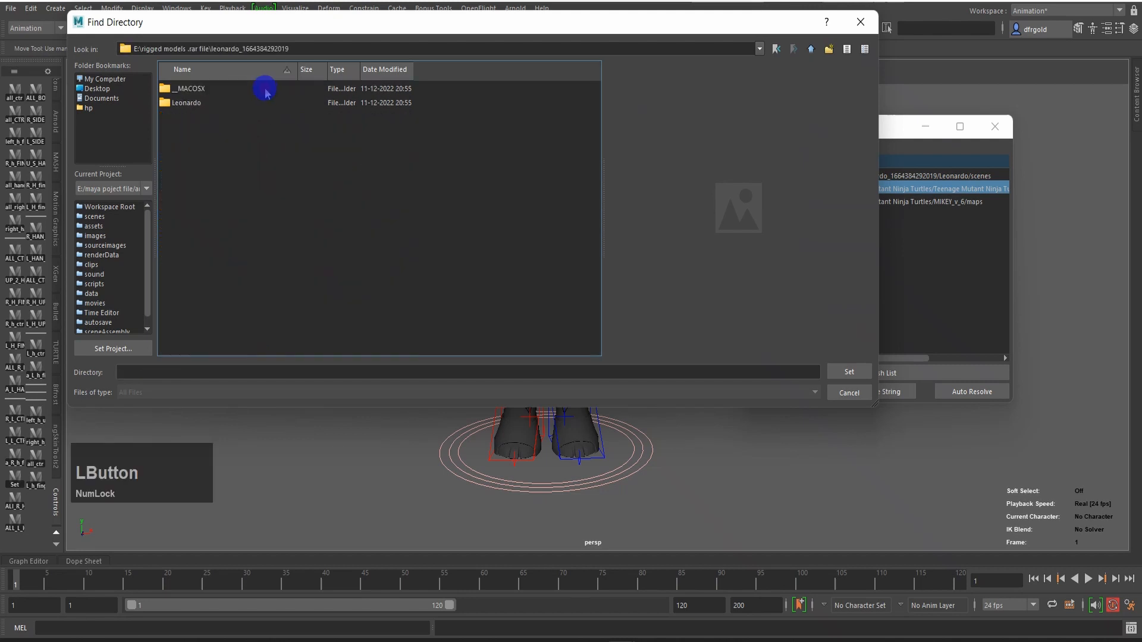
{"action": "double_click", "coordinate": [223, 102]}
{"action": "left_click", "coordinate": [222, 102]}
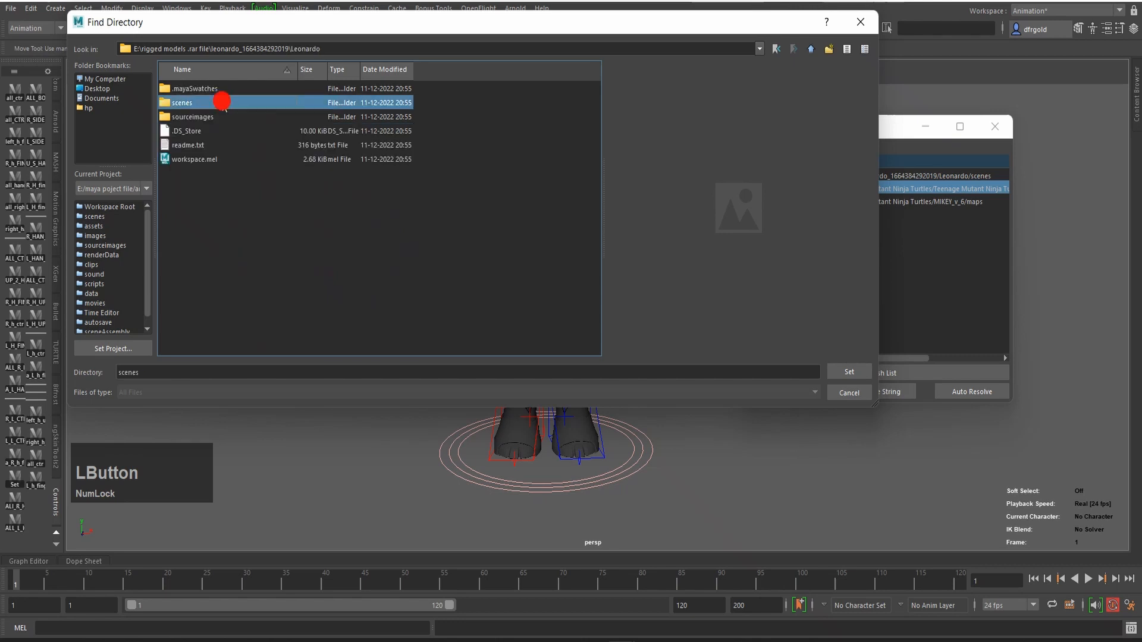
{"action": "double_click", "coordinate": [229, 117]}
{"action": "scroll", "coordinate": [261, 231], "scroll_direction": "down", "scroll_amount": 2}
{"action": "scroll", "coordinate": [262, 231], "scroll_direction": "up", "scroll_amount": 2}
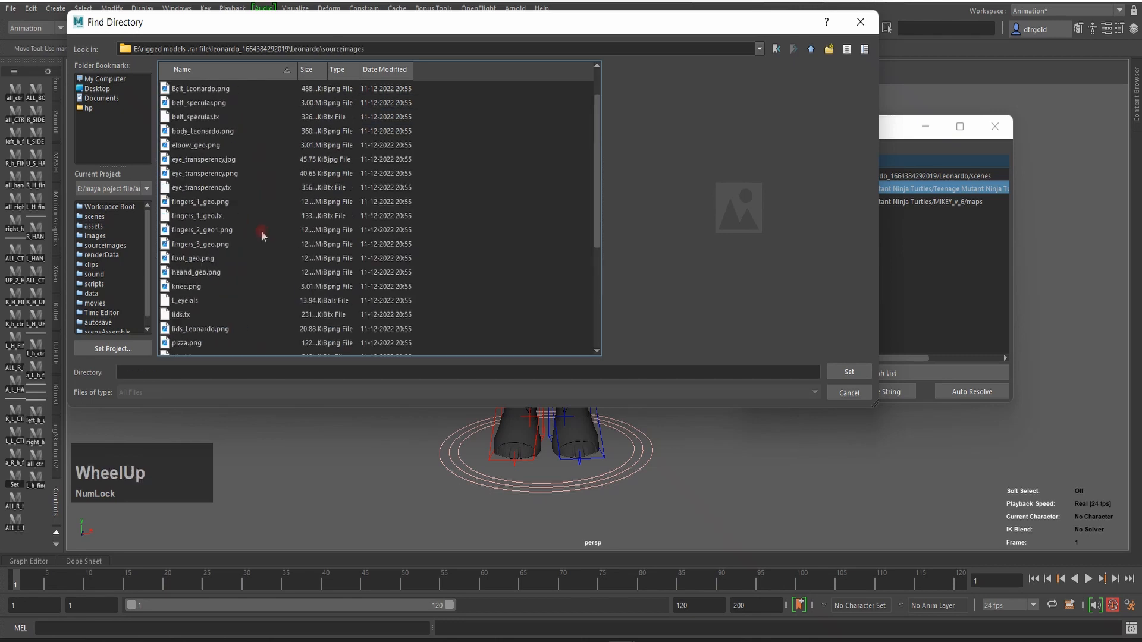
{"action": "scroll", "coordinate": [261, 230], "scroll_direction": "down", "scroll_amount": 5}
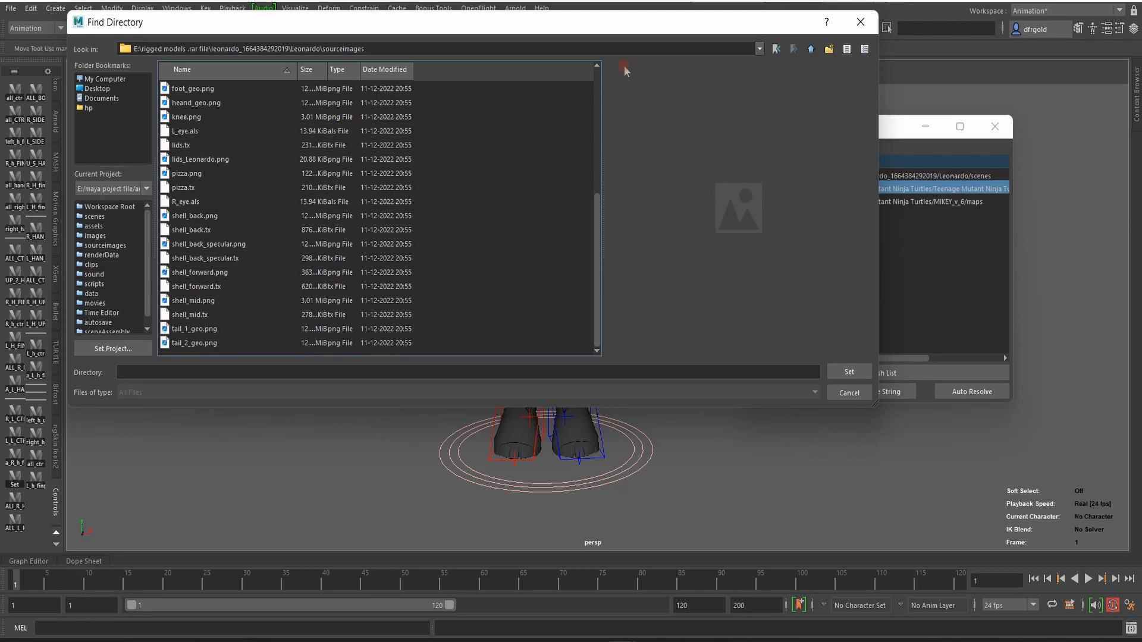
Step: Set the Leonardo model's sourceimages folder as the new repath directory
{"action": "left_click", "coordinate": [777, 50]}
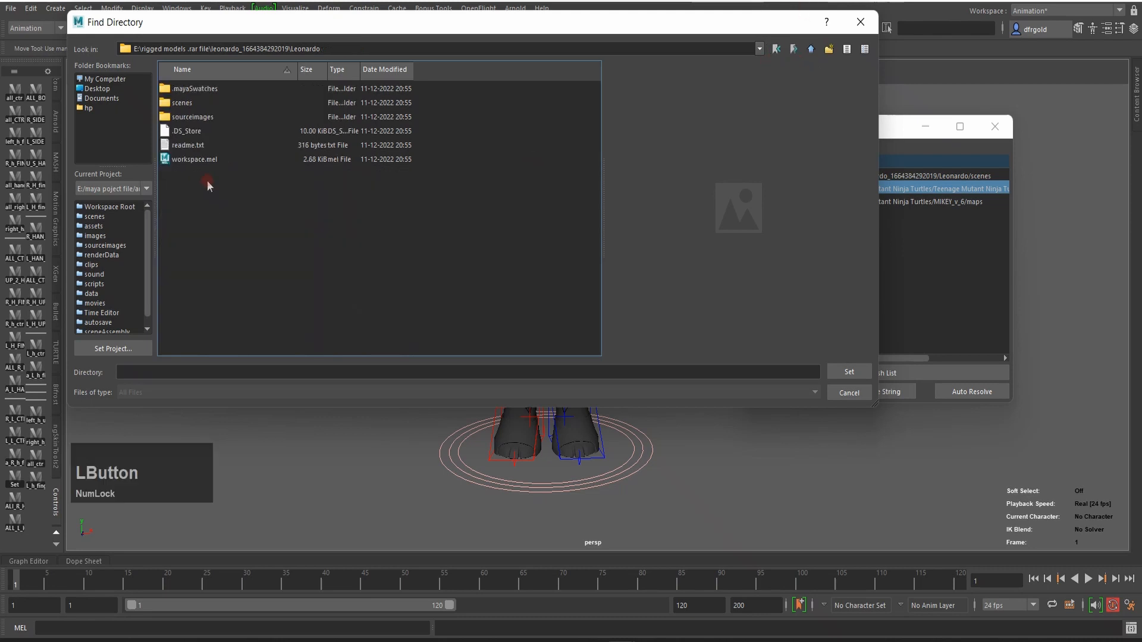
{"action": "left_click", "coordinate": [209, 117]}
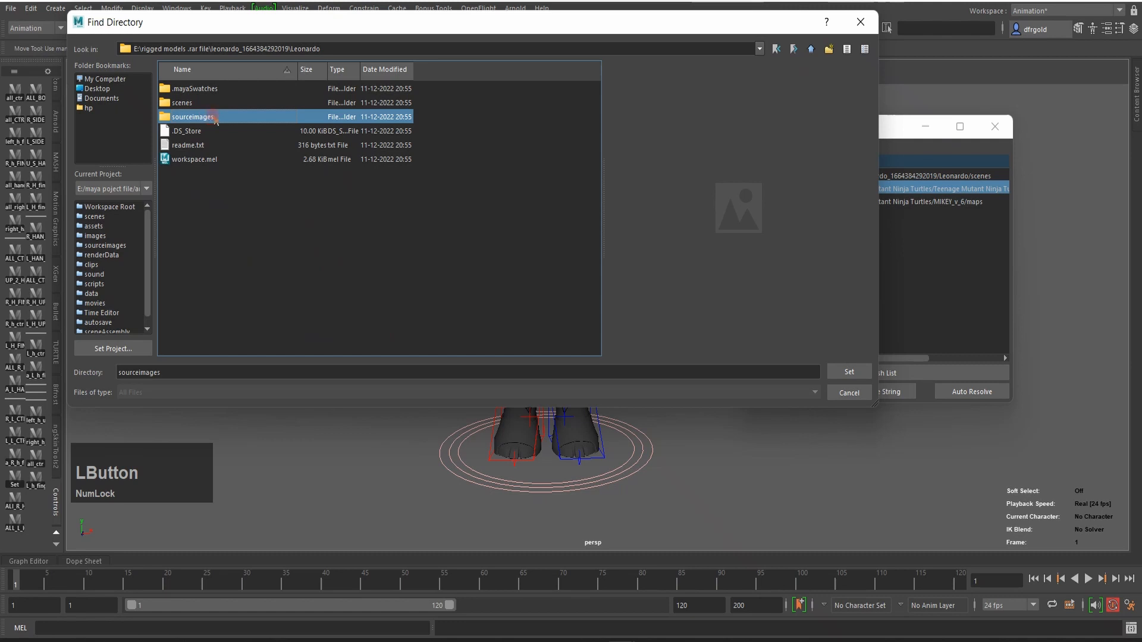
{"action": "left_click", "coordinate": [844, 370]}
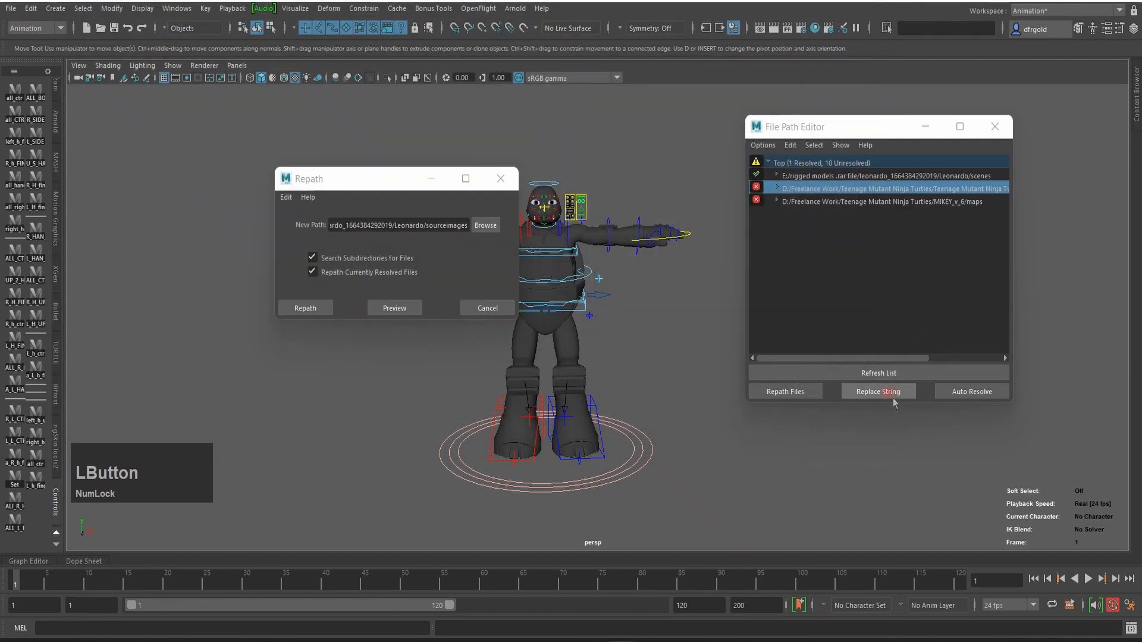
Step: Preview the repath operations for the selected textures and carry them out
{"action": "left_click", "coordinate": [291, 309]}
{"action": "left_click", "coordinate": [394, 308]}
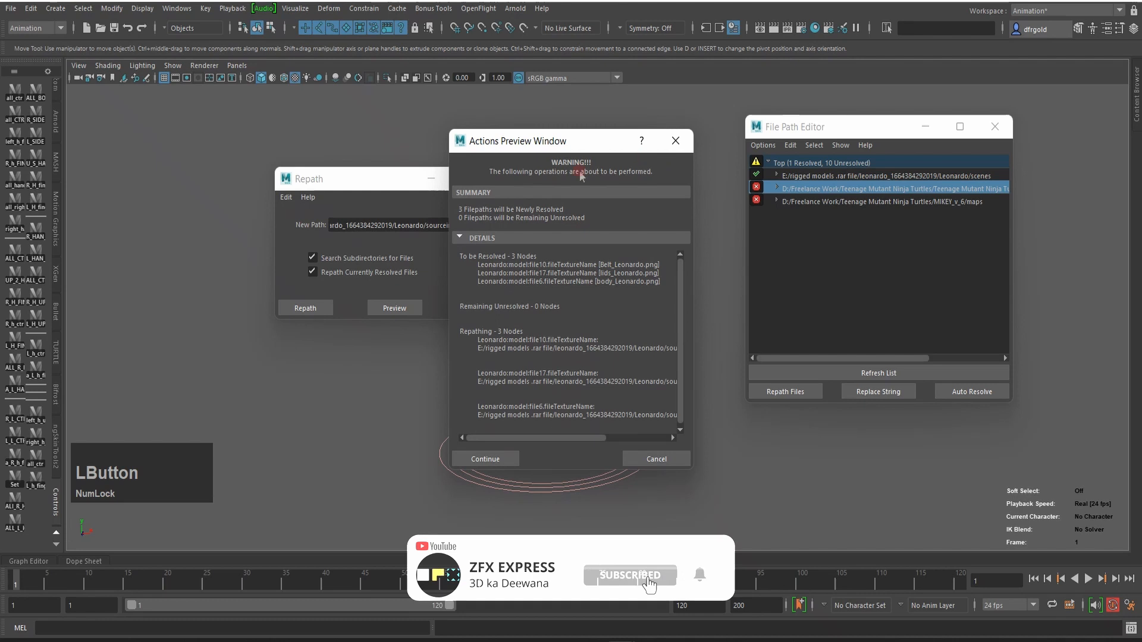
{"action": "left_click", "coordinate": [468, 215]}
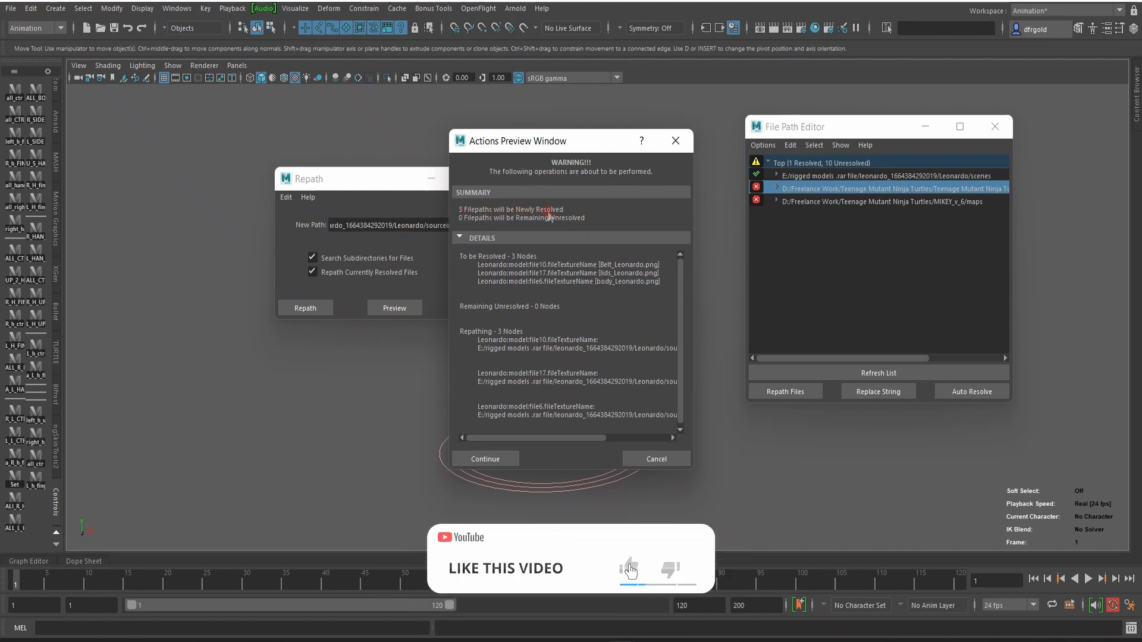
{"action": "left_click", "coordinate": [506, 459]}
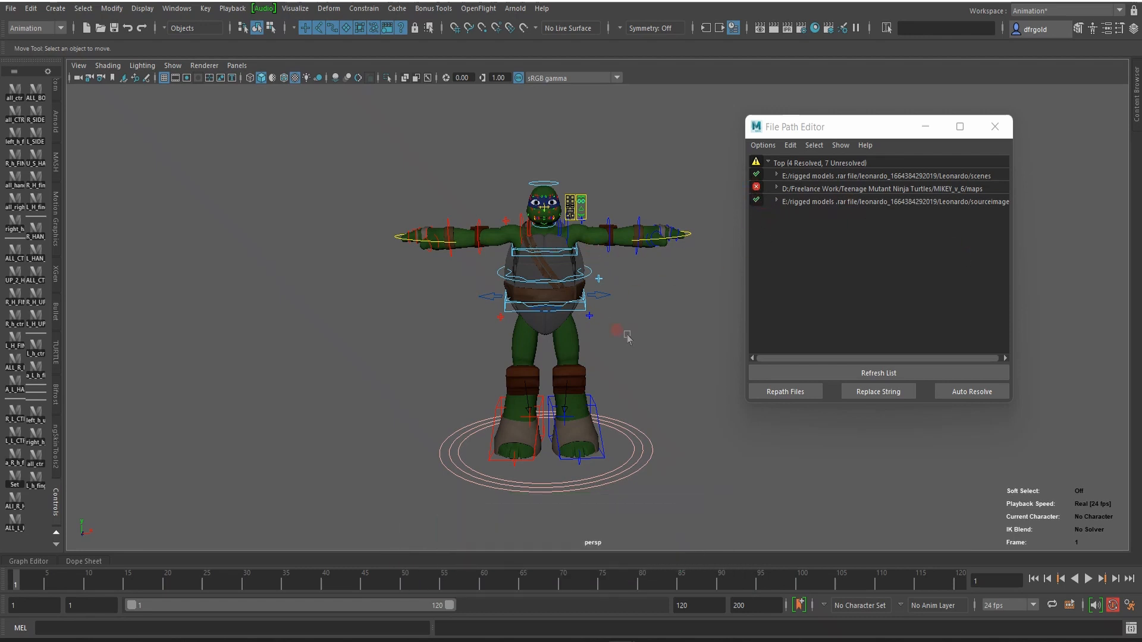
Step: List the scene's file paths by file type and expand the Texture group
{"action": "scroll", "coordinate": [529, 381], "scroll_direction": "up", "scroll_amount": 3}
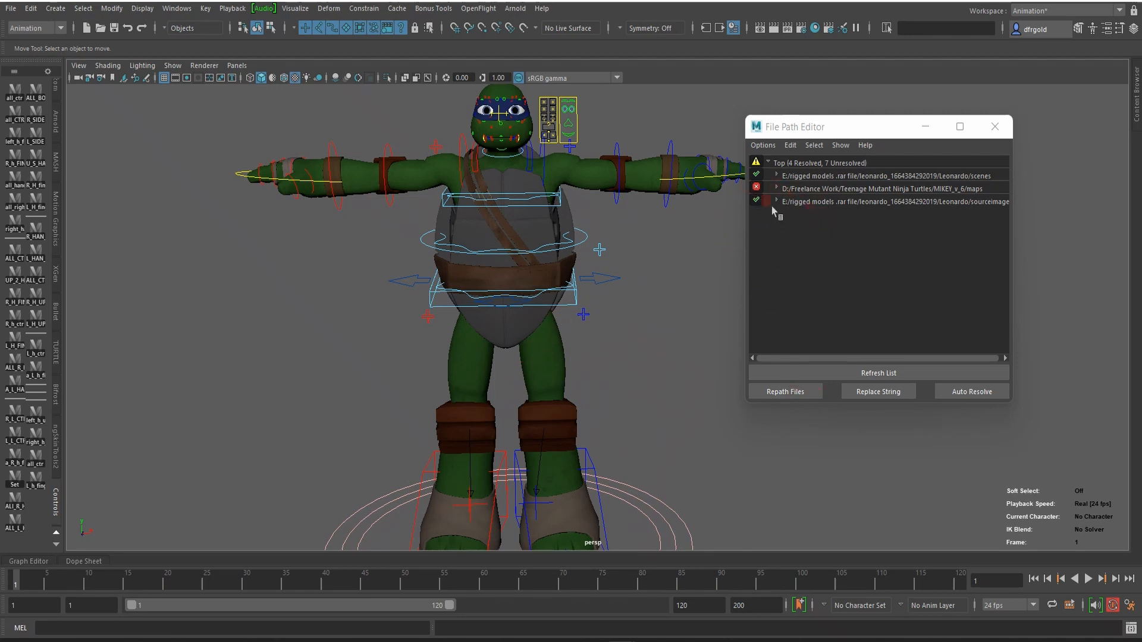
{"action": "left_click", "coordinate": [794, 397]}
{"action": "left_click", "coordinate": [762, 145]}
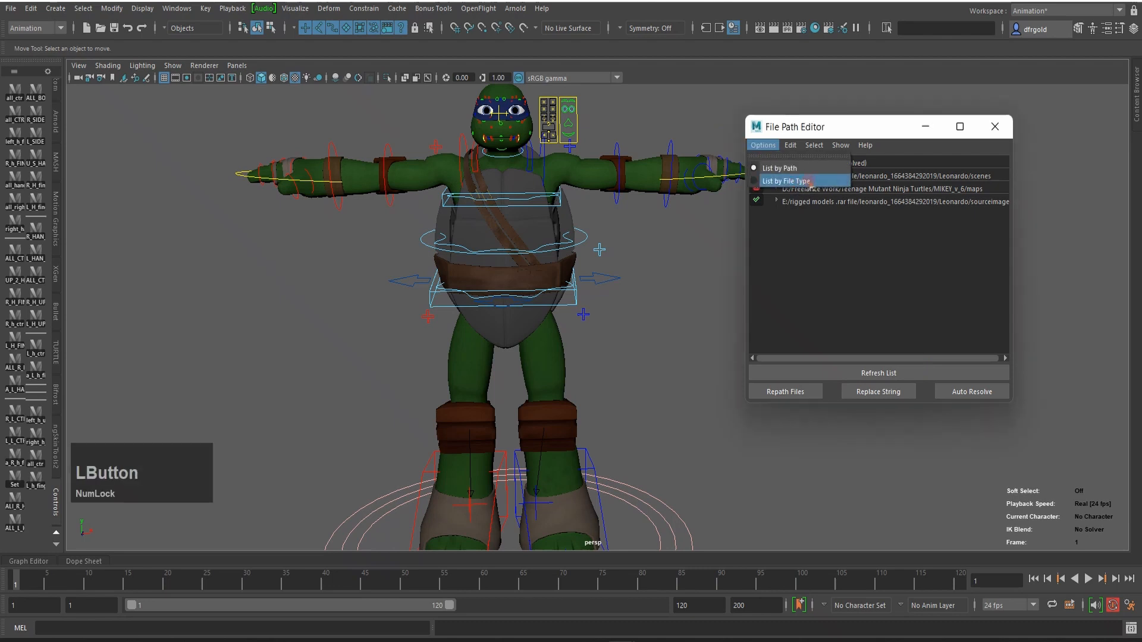
{"action": "left_click", "coordinate": [800, 182]}
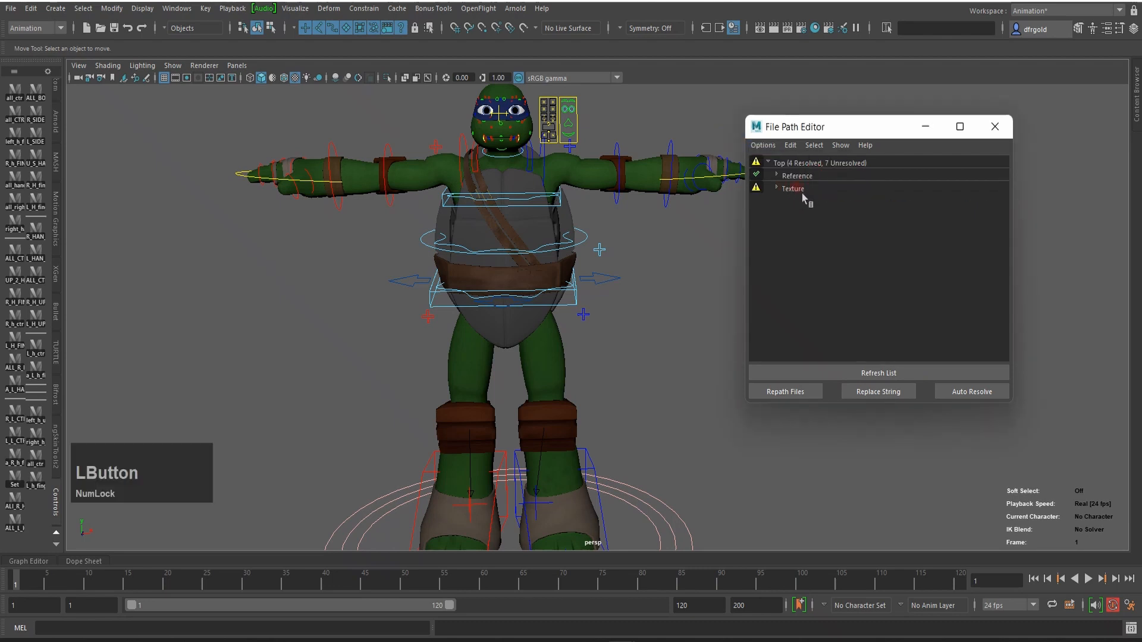
{"action": "left_click", "coordinate": [777, 188]}
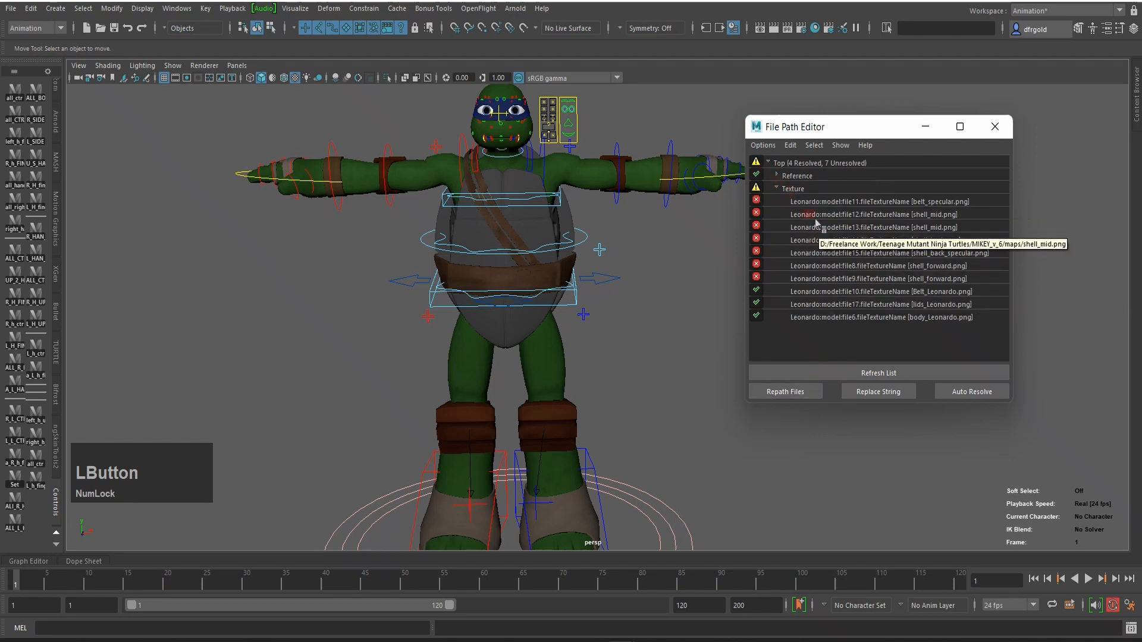
Step: Review the auto-resolve base path and file types, and choose to copy and repath only newly resolved files
{"action": "left_click", "coordinate": [969, 391]}
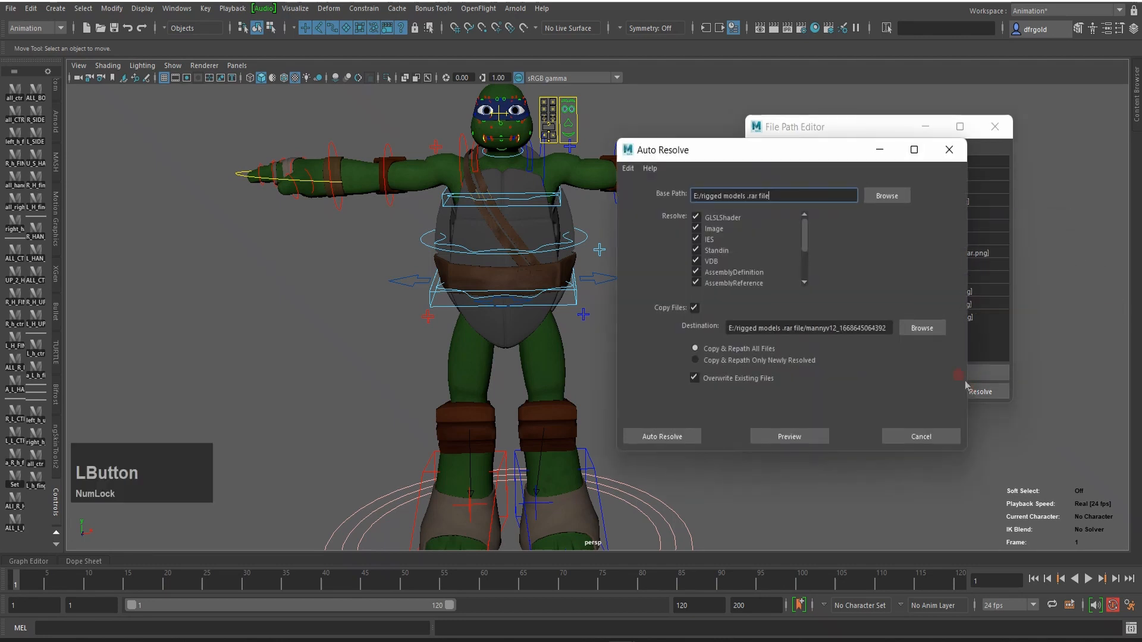
{"action": "left_click", "coordinate": [847, 197]}
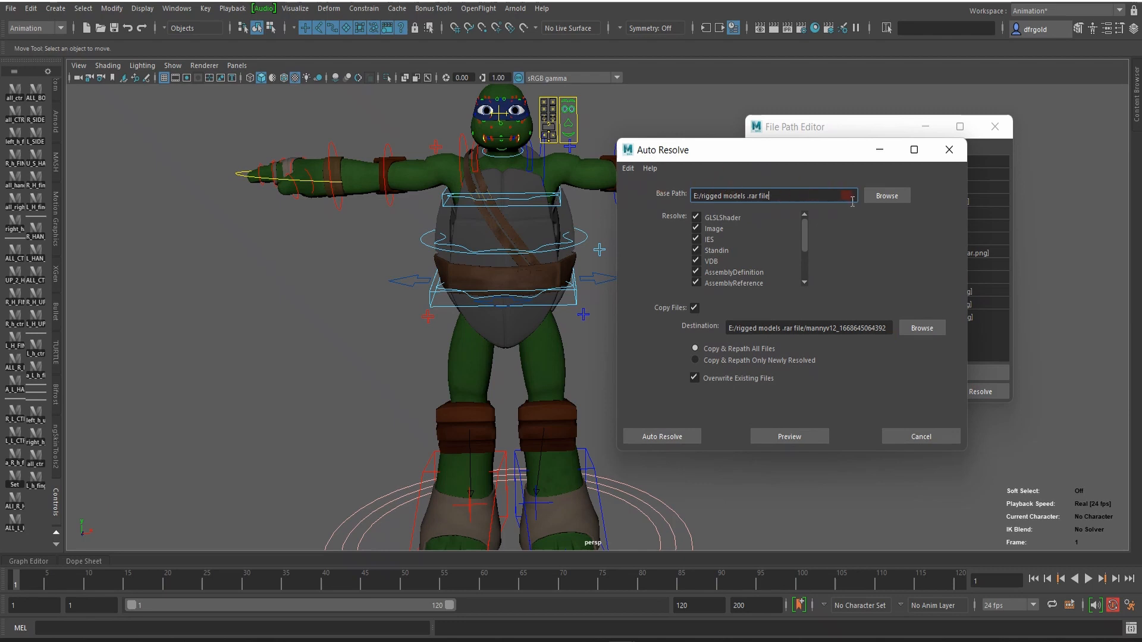
{"action": "left_click", "coordinate": [667, 190]}
{"action": "scroll", "coordinate": [748, 243], "scroll_direction": "up", "scroll_amount": 1}
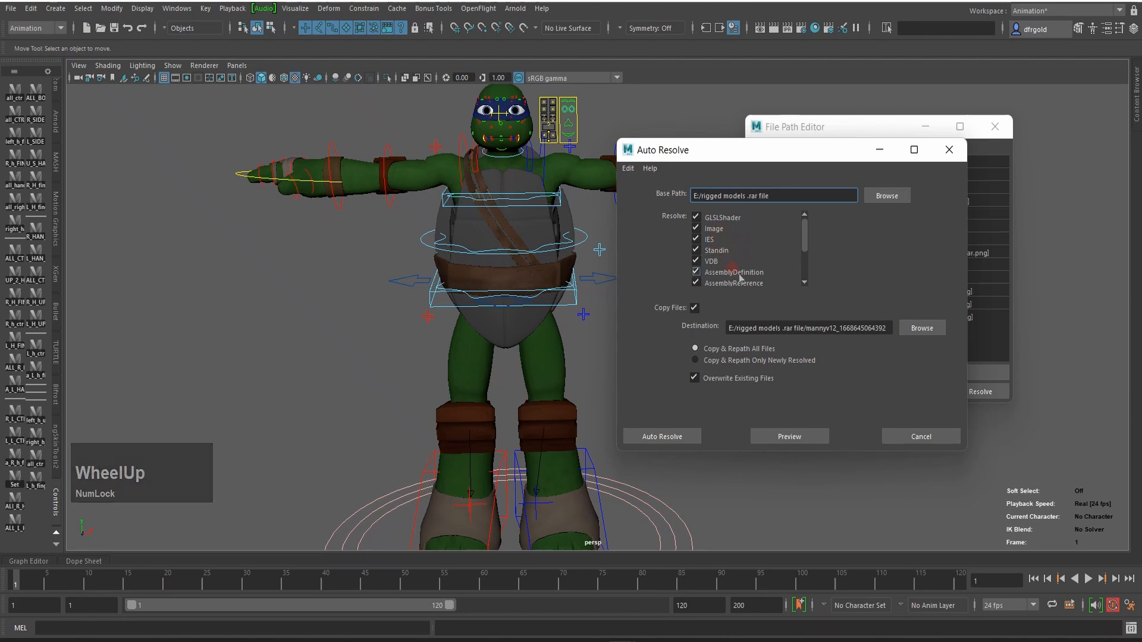
{"action": "scroll", "coordinate": [741, 278], "scroll_direction": "down", "scroll_amount": 2}
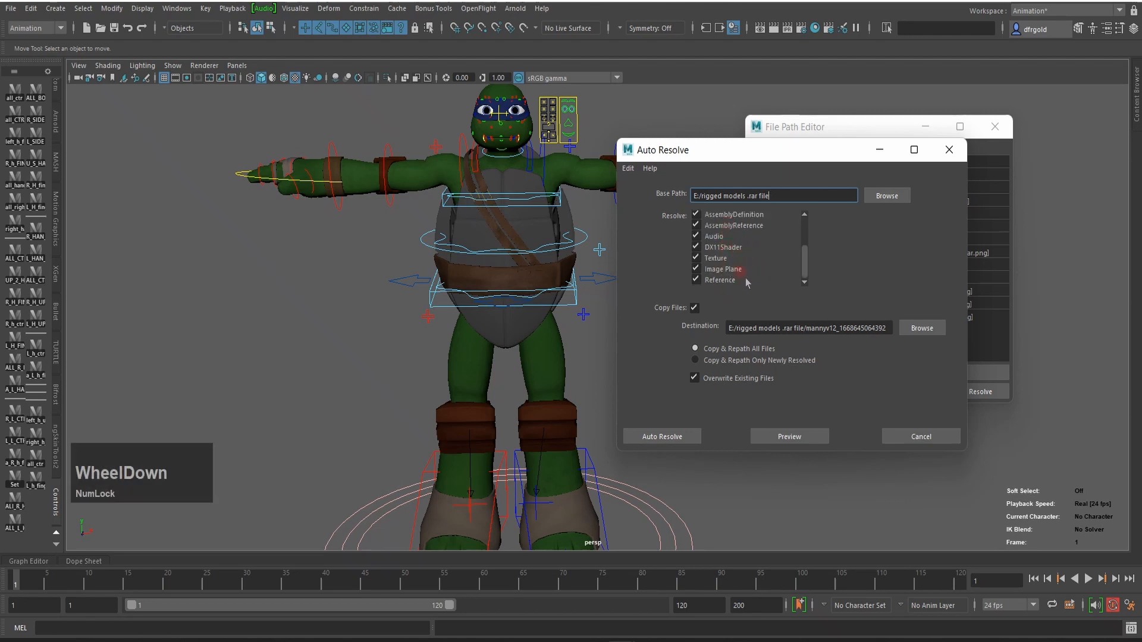
{"action": "scroll", "coordinate": [747, 282], "scroll_direction": "up", "scroll_amount": 2}
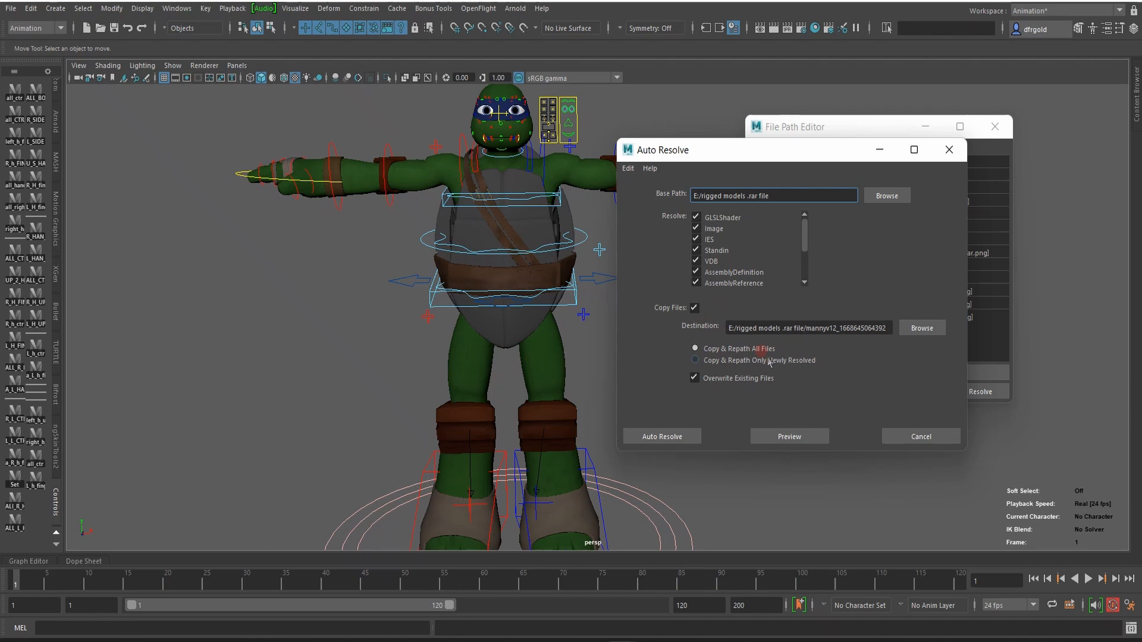
{"action": "left_click", "coordinate": [694, 361]}
{"action": "left_click_drag", "start_coordinate": [790, 148], "coordinate": [568, 104]}
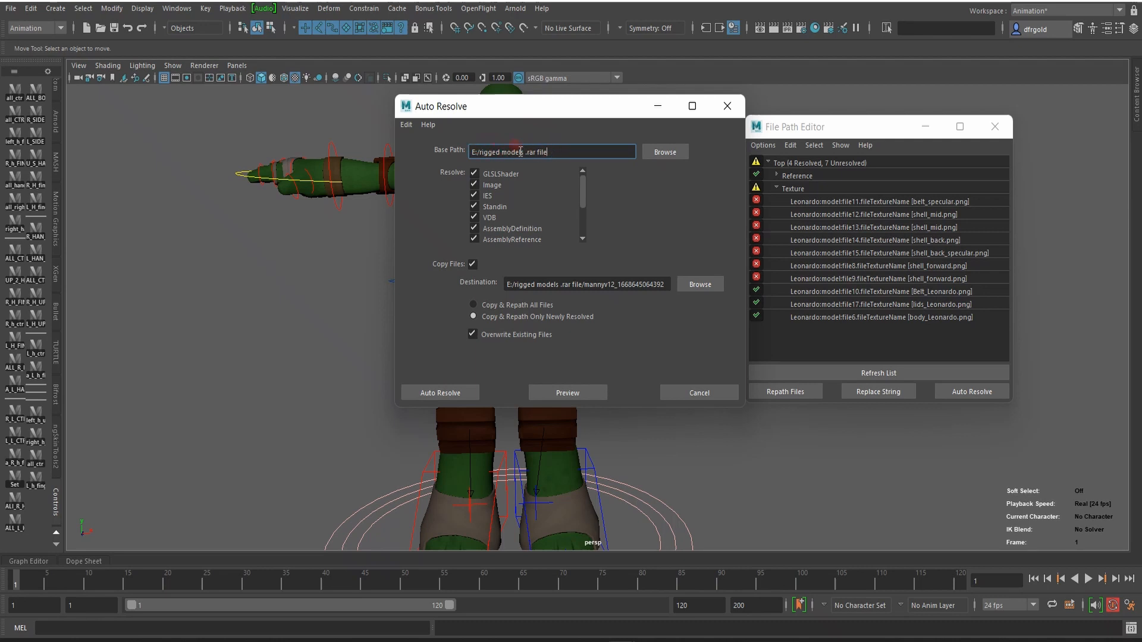
{"action": "left_click_drag", "start_coordinate": [545, 153], "coordinate": [473, 152]}
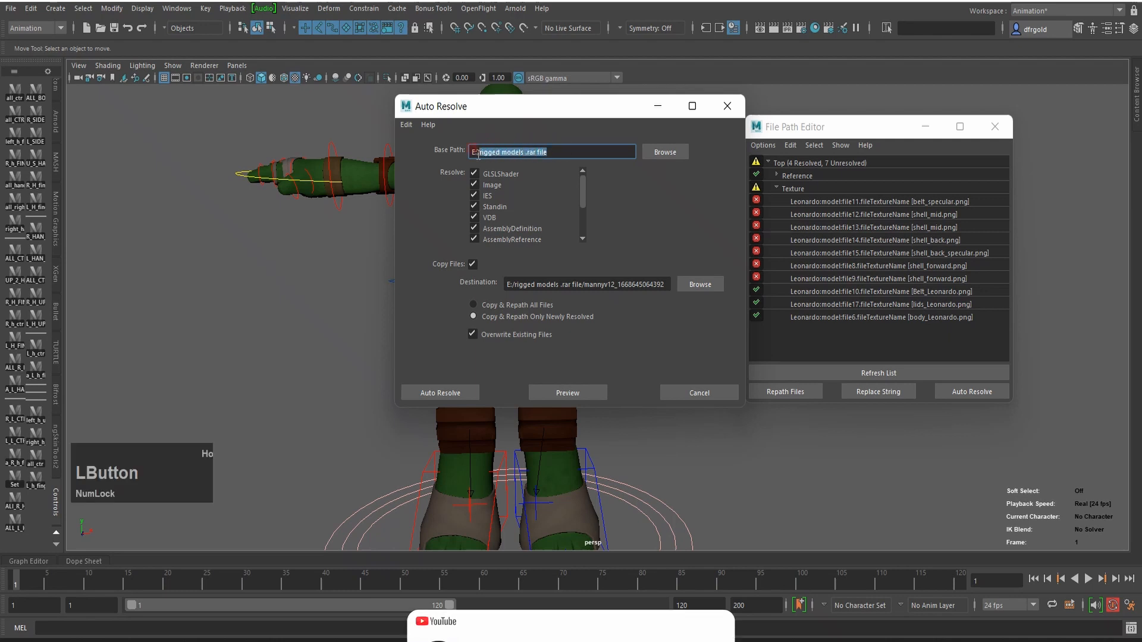
{"action": "left_click_drag", "start_coordinate": [545, 153], "coordinate": [550, 153]}
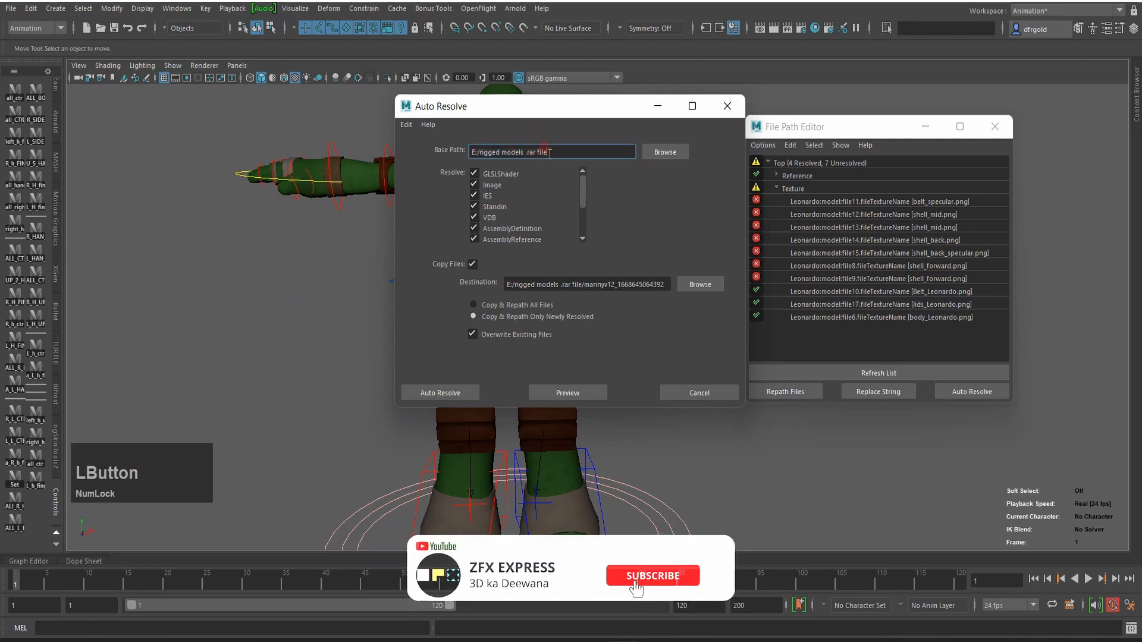
{"action": "left_click", "coordinate": [457, 393]}
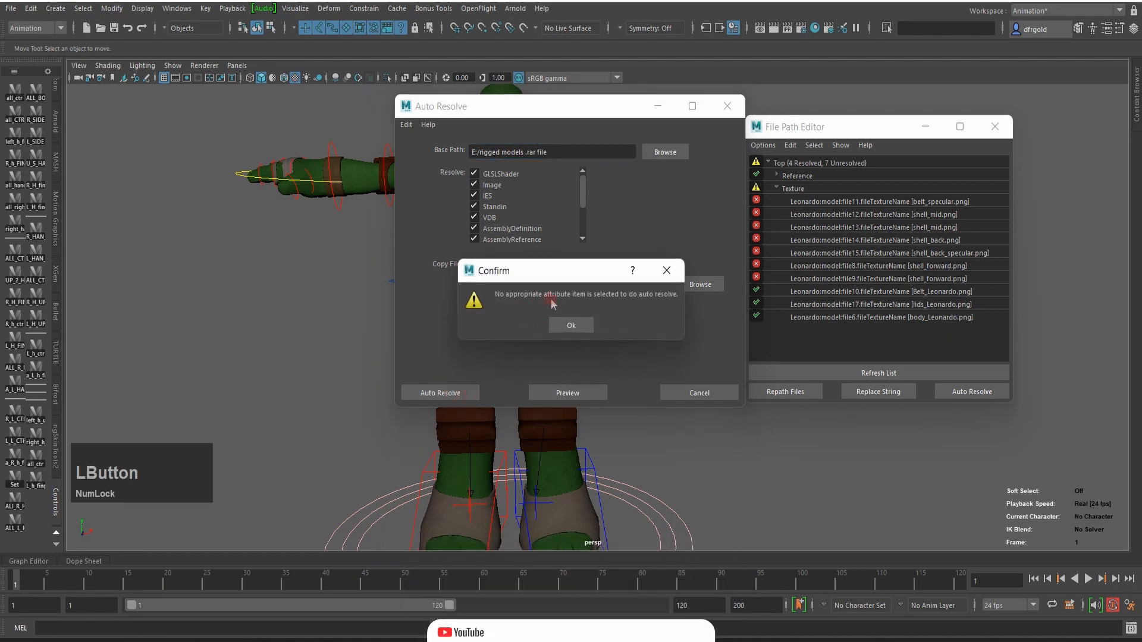
{"action": "left_click", "coordinate": [556, 303]}
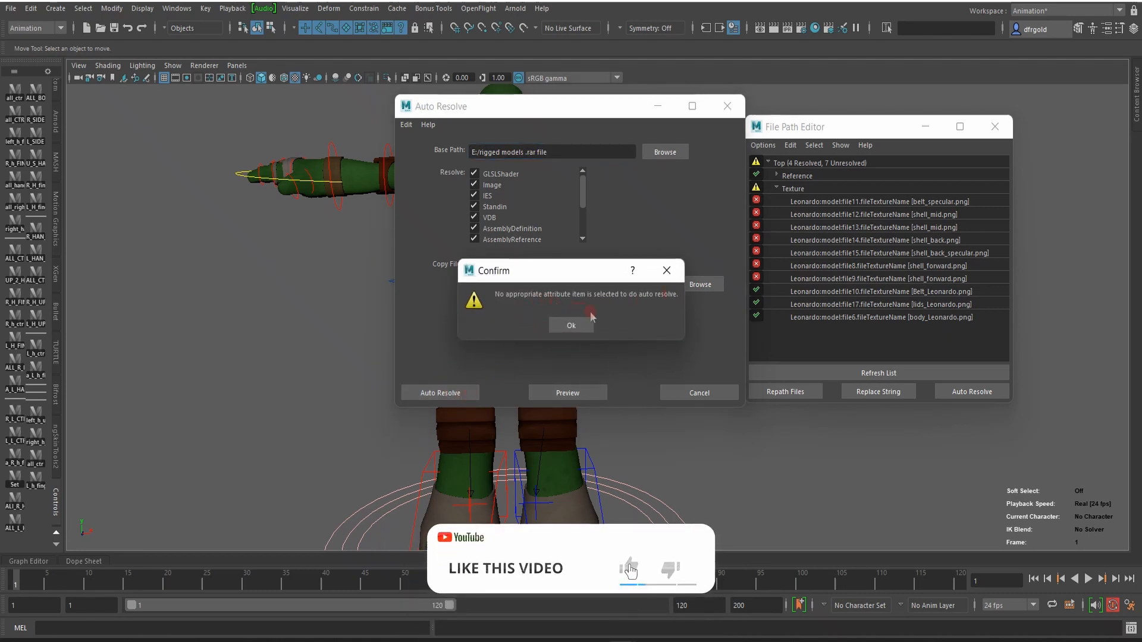
{"action": "left_click", "coordinate": [568, 325]}
Step: Select the whole Texture group and auto-resolve its file paths from the base path E:/rigged models .rar file
{"action": "left_click", "coordinate": [793, 188]}
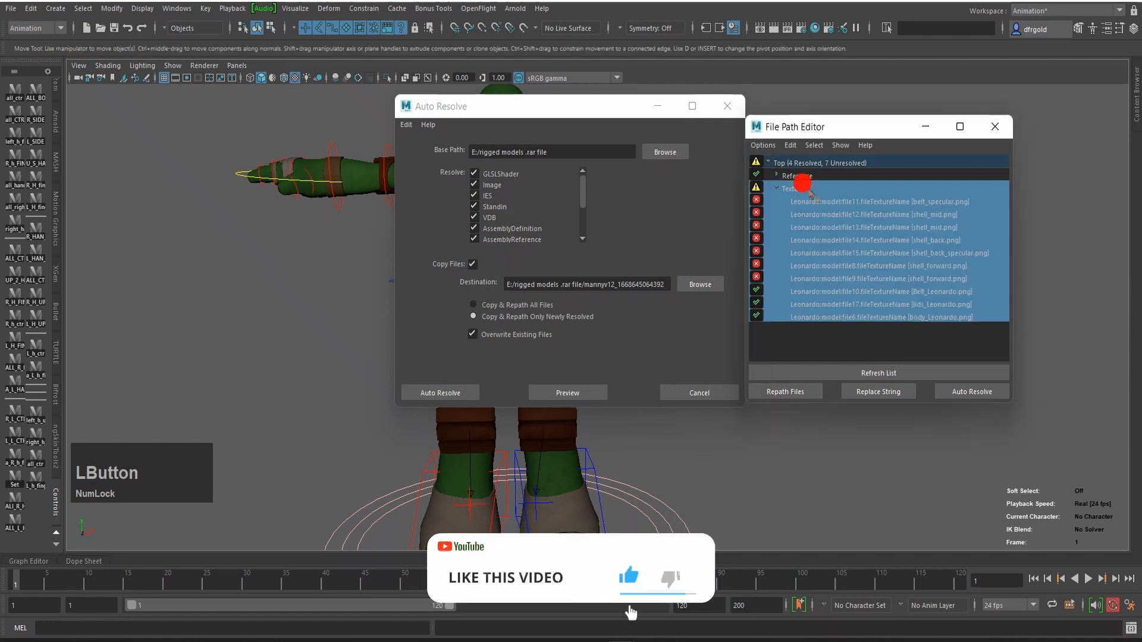
{"action": "left_click", "coordinate": [449, 390]}
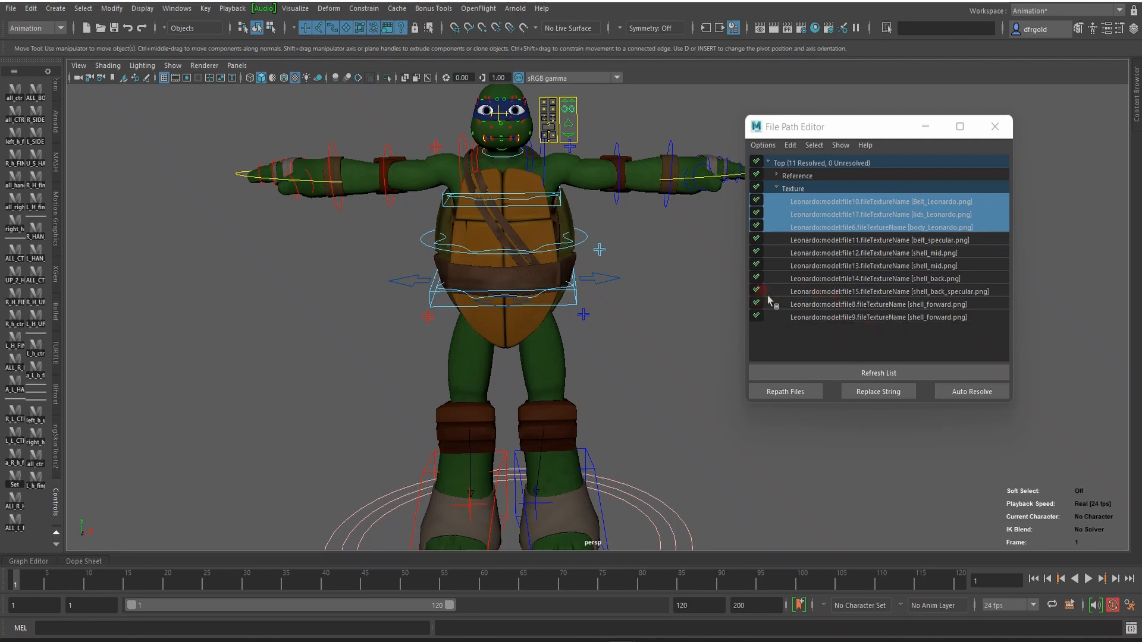
{"action": "scroll", "coordinate": [411, 306], "scroll_direction": "up", "scroll_amount": 4}
{"action": "left_click_drag", "start_coordinate": [410, 306], "coordinate": [583, 250], "text": "alt"}
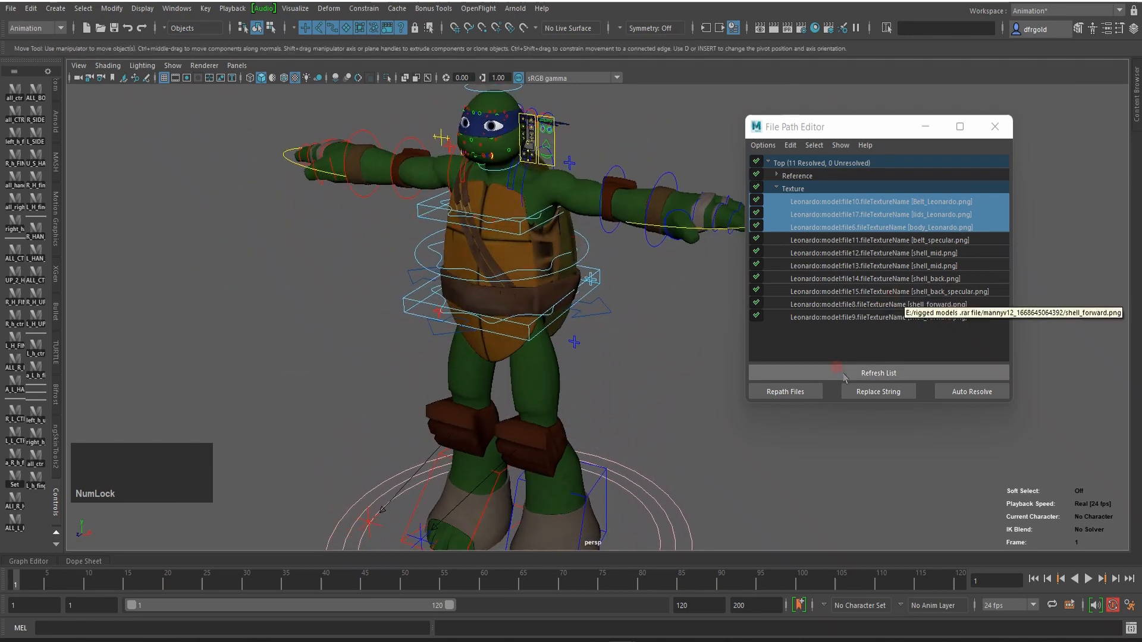
Step: Examine the Replace String options for the texture paths, including the affected string choices and instance modes, and leave without replacing anything
{"action": "left_click", "coordinate": [878, 394]}
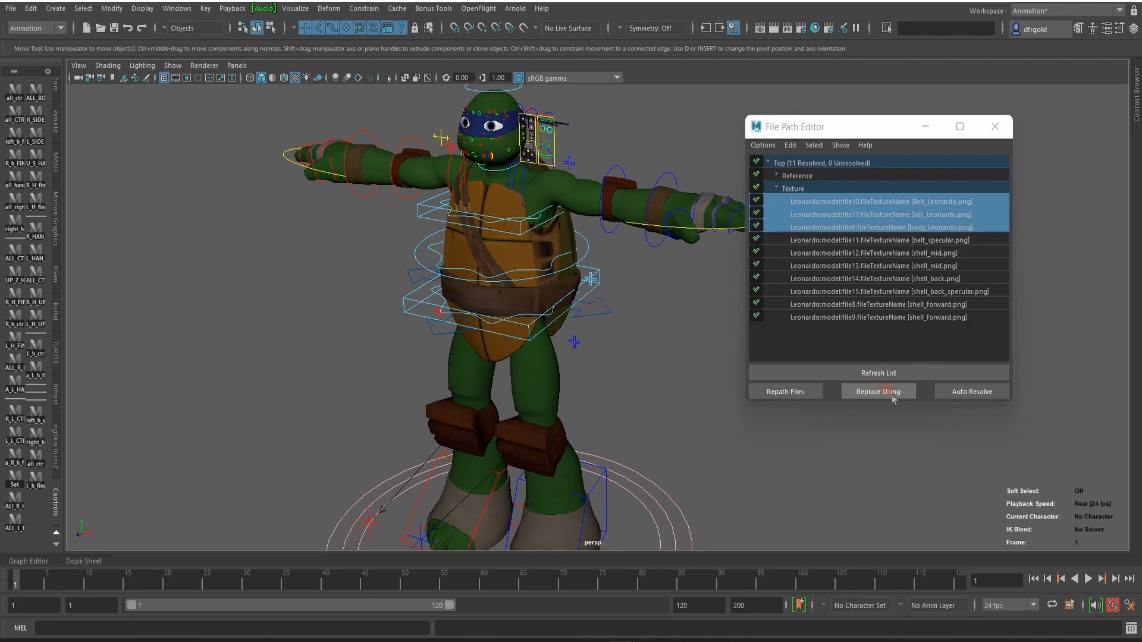
{"action": "left_click", "coordinate": [900, 397]}
{"action": "left_click_drag", "start_coordinate": [737, 178], "coordinate": [209, 206]}
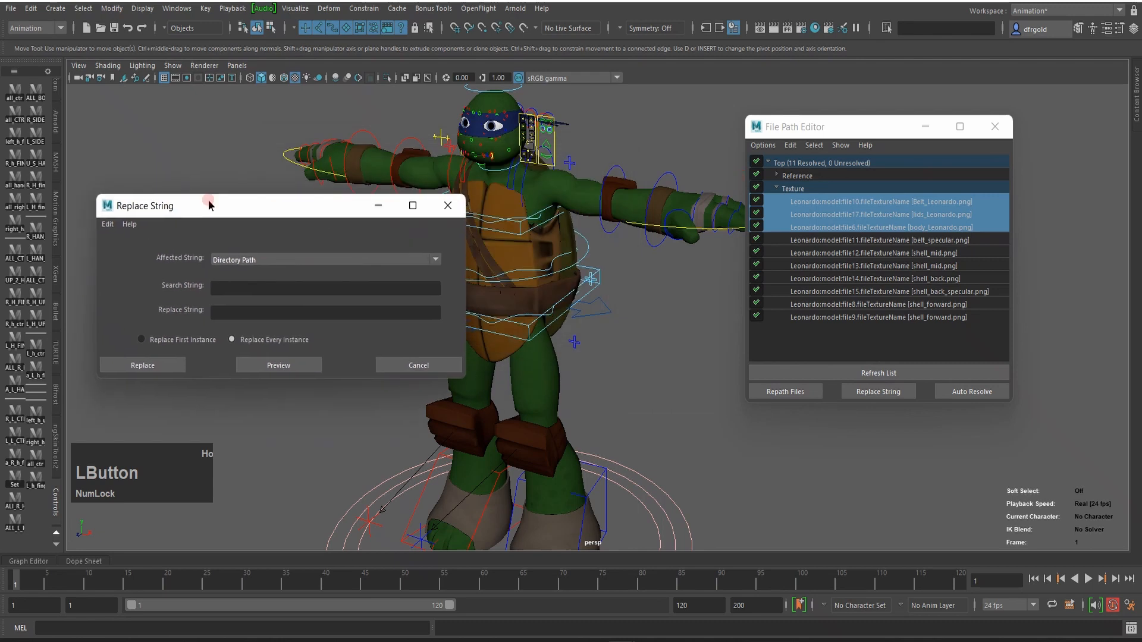
{"action": "left_click", "coordinate": [408, 257]}
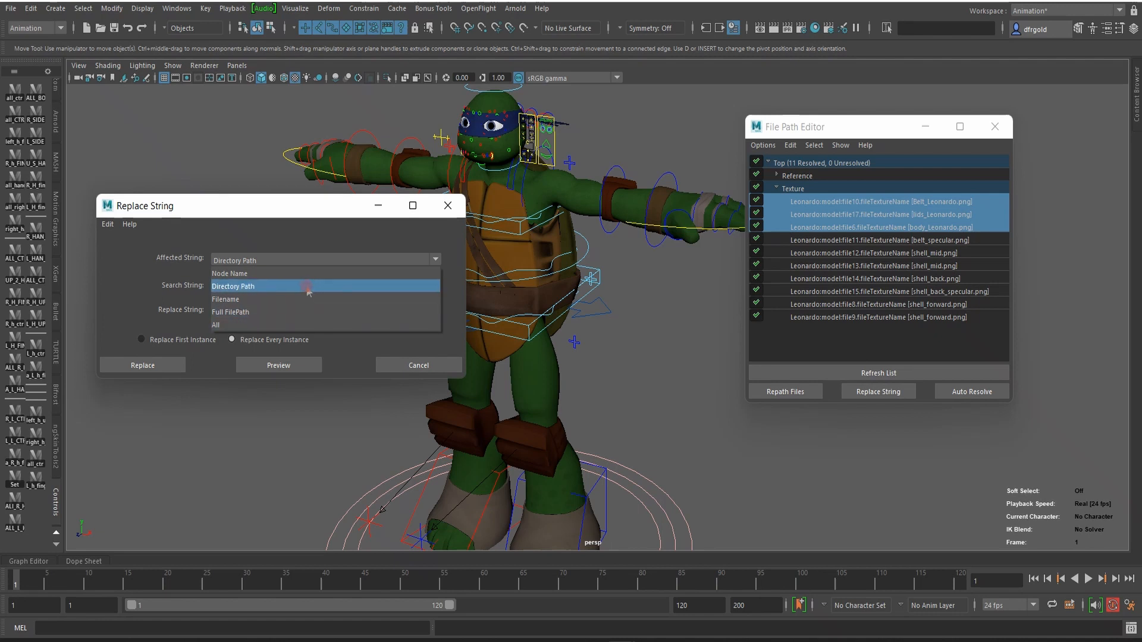
{"action": "left_click", "coordinate": [267, 288]}
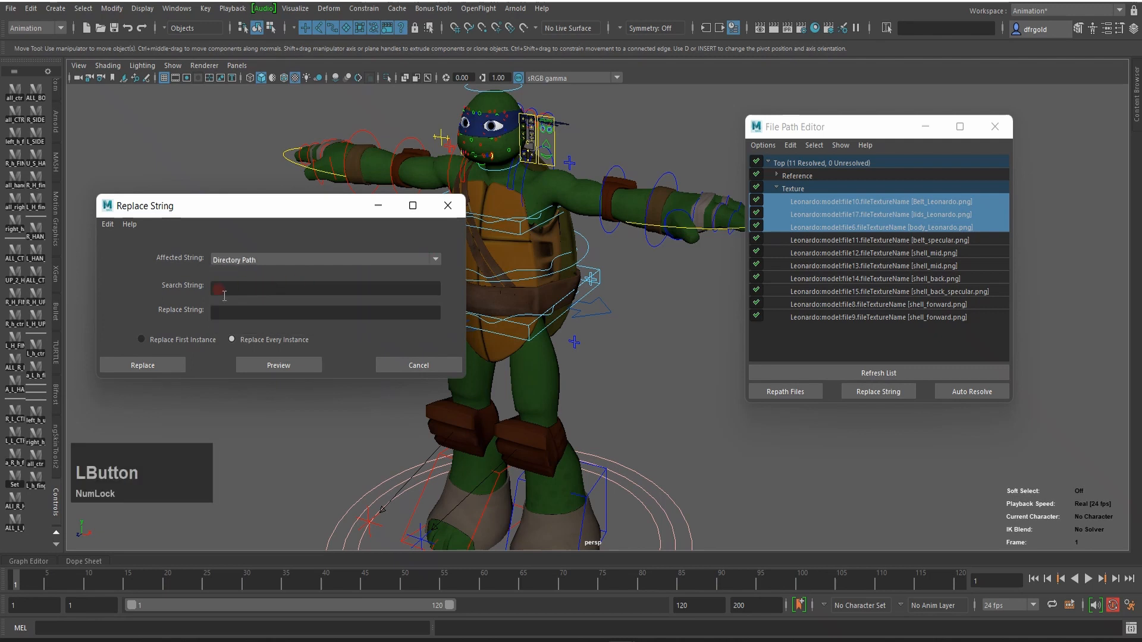
{"action": "left_click", "coordinate": [219, 290]}
{"action": "left_click", "coordinate": [257, 289]}
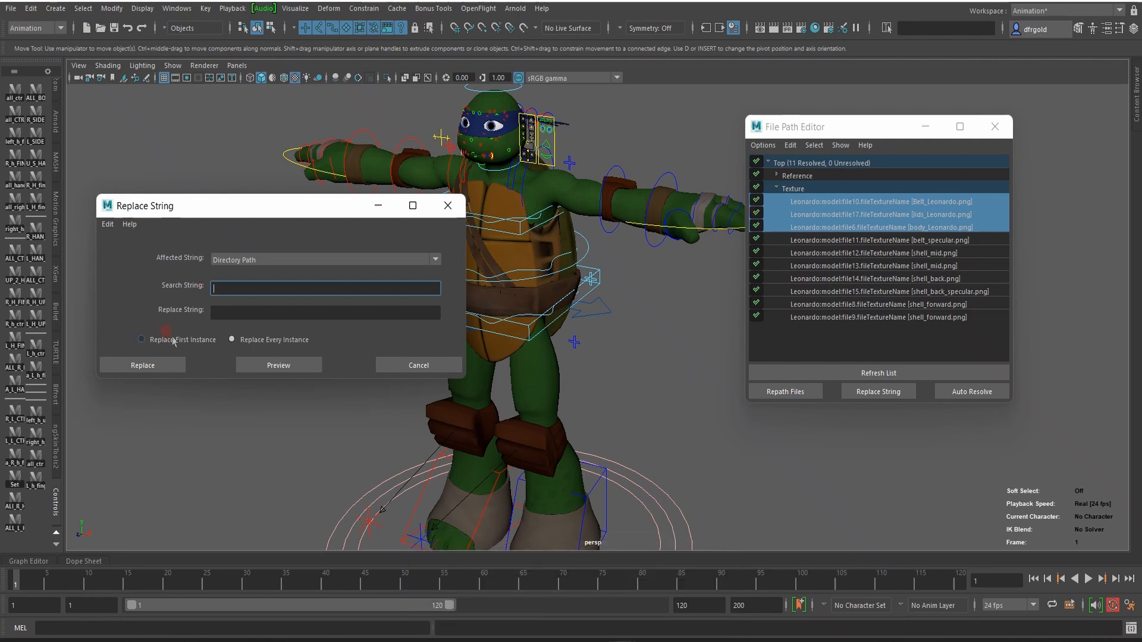
{"action": "left_click", "coordinate": [265, 341]}
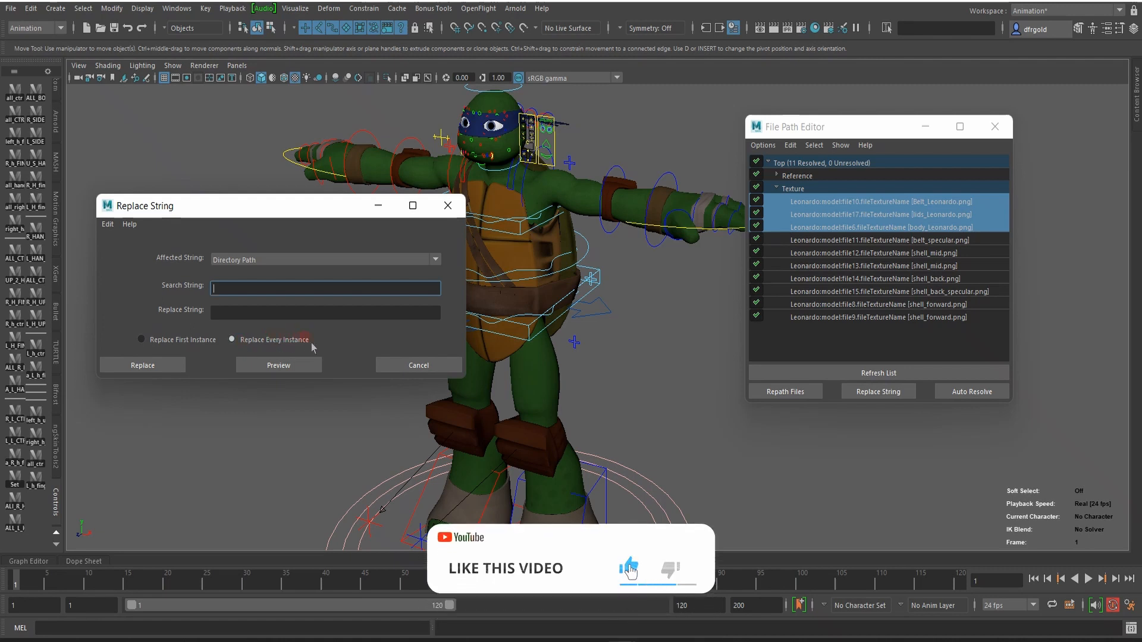
{"action": "mouse_move", "coordinate": [826, 211]}
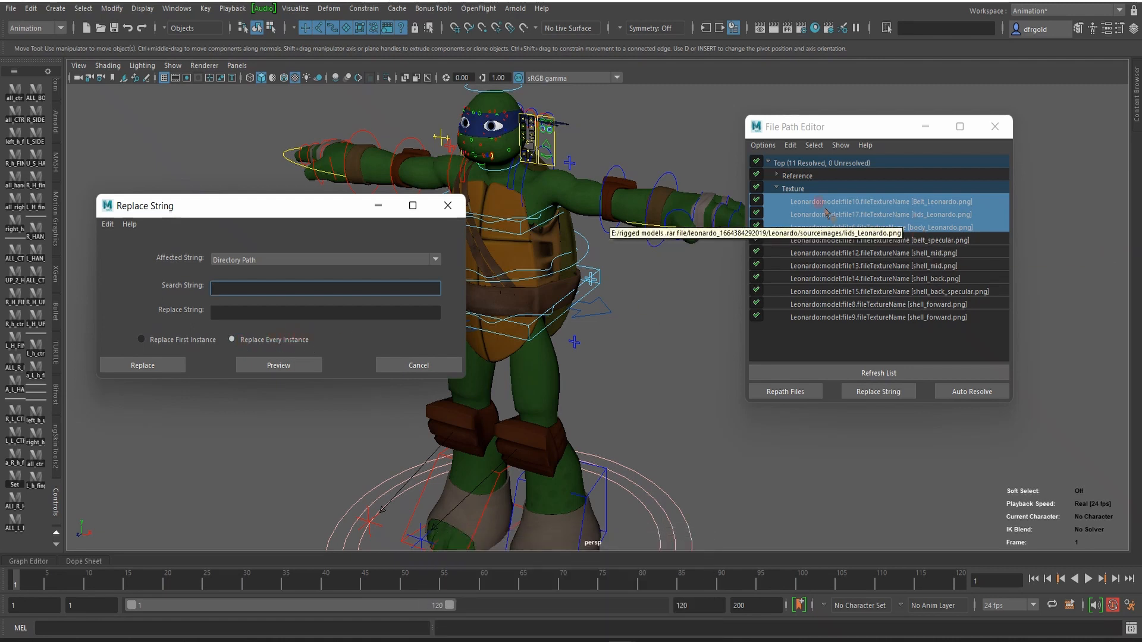
{"action": "mouse_move", "coordinate": [791, 204]}
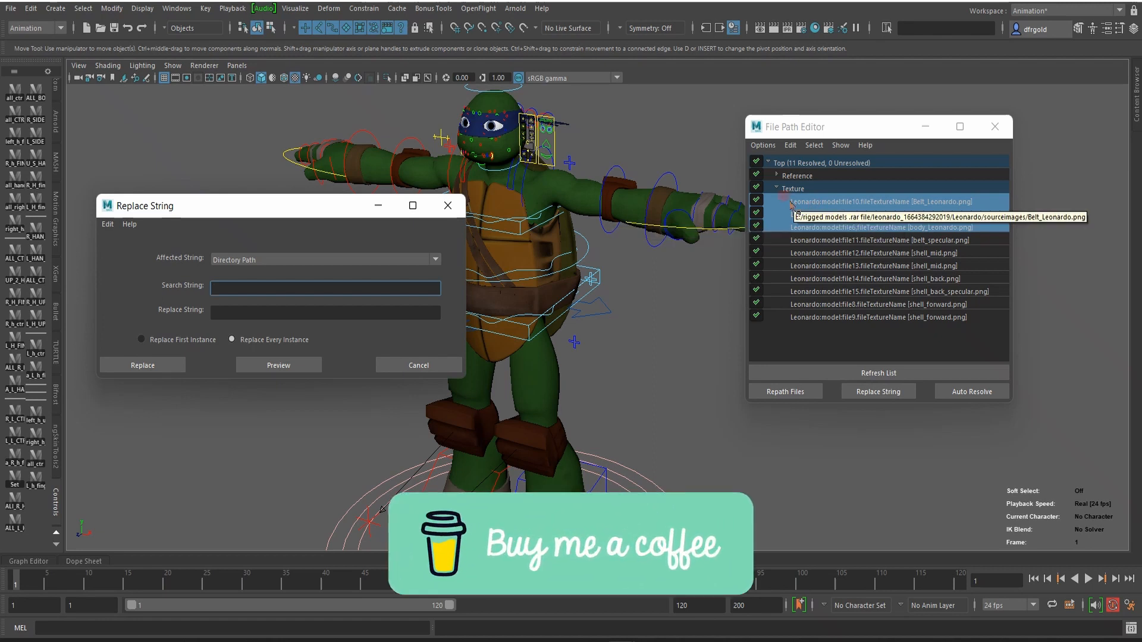
{"action": "left_click", "coordinate": [163, 372]}
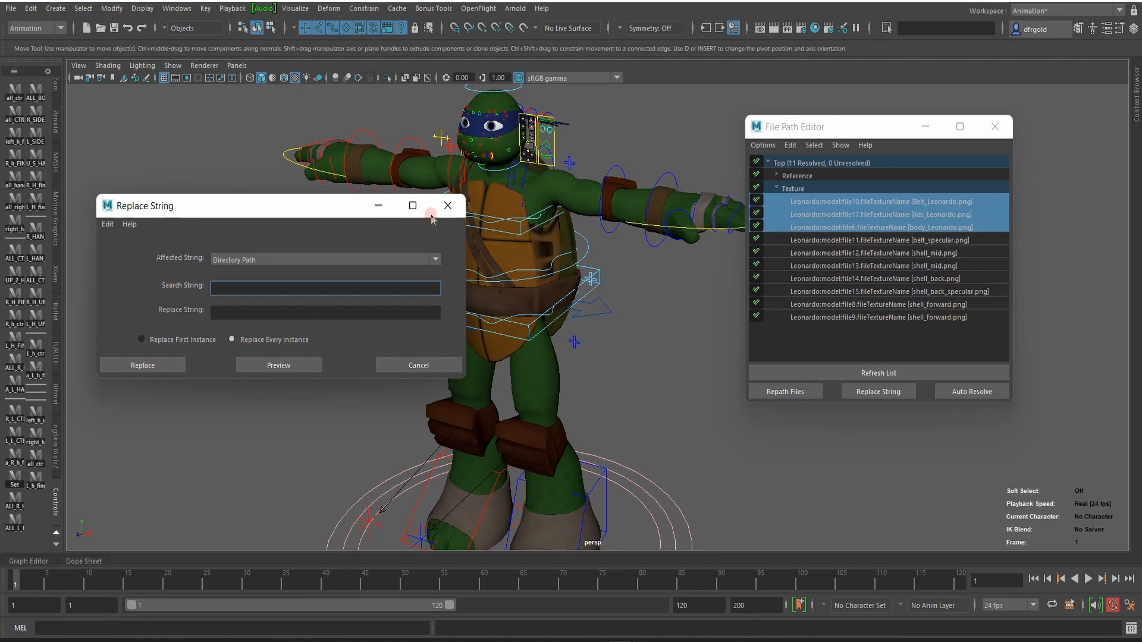
{"action": "left_click", "coordinate": [448, 205]}
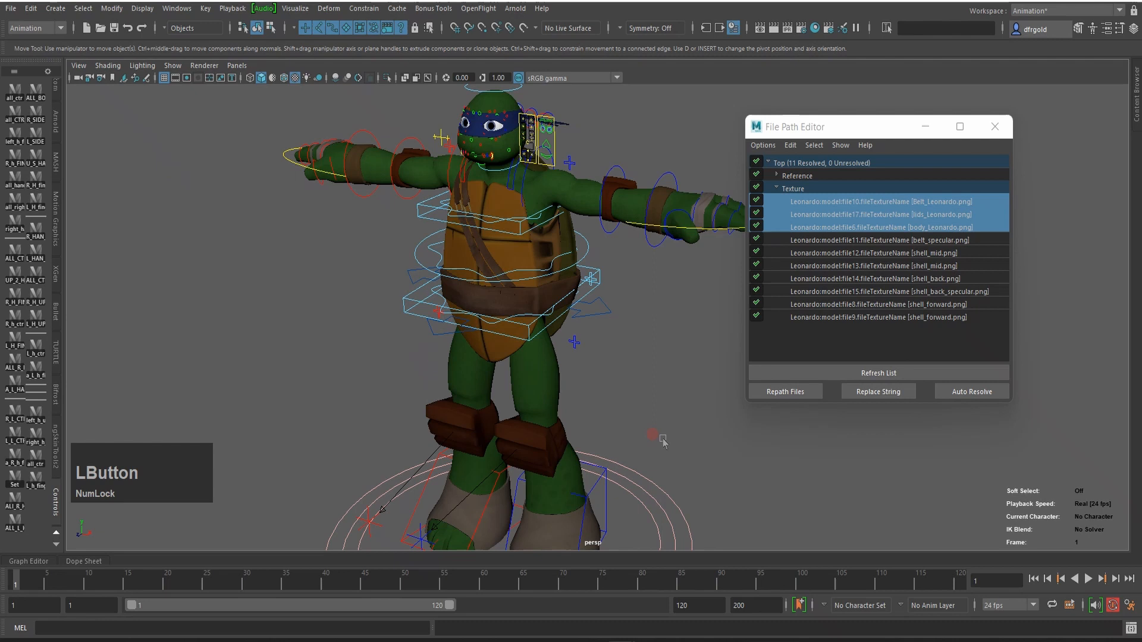